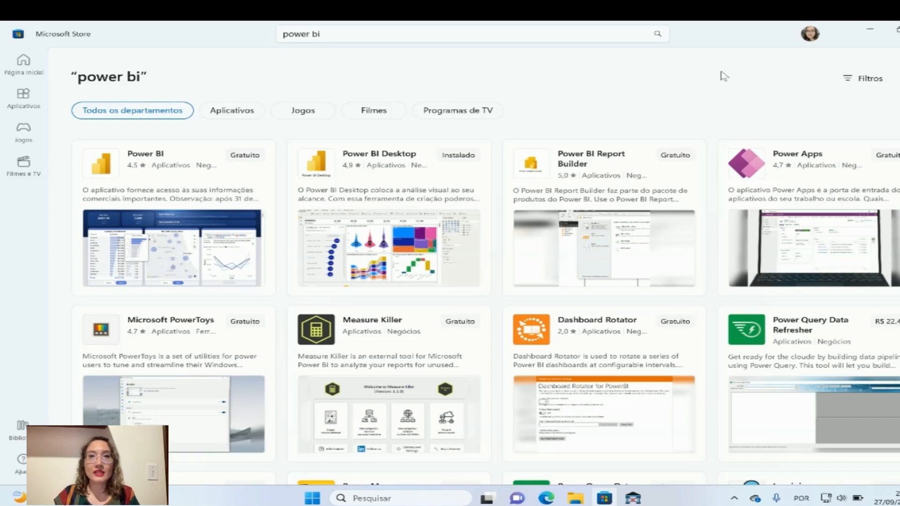
# Find the Power BI app among the Microsoft Store suggestions for "power bi" and choose it
pyautogui.click(372, 38)
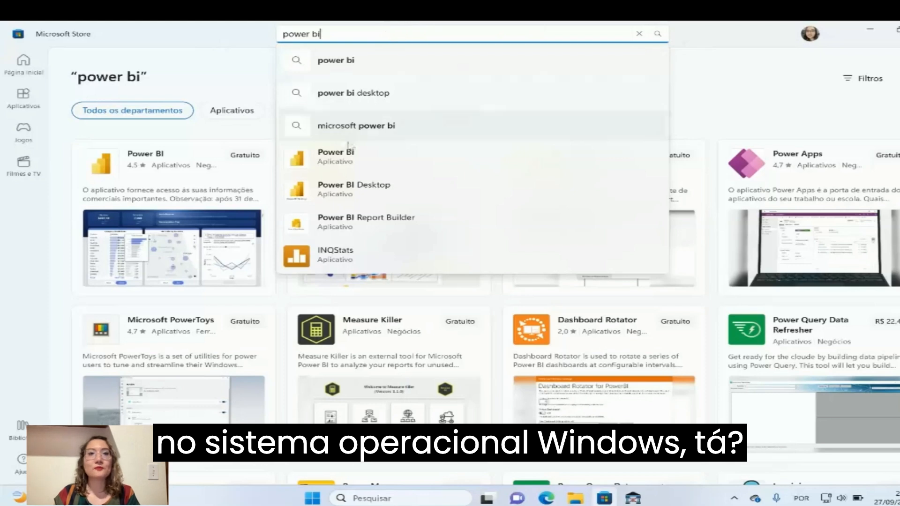
pyautogui.click(346, 163)
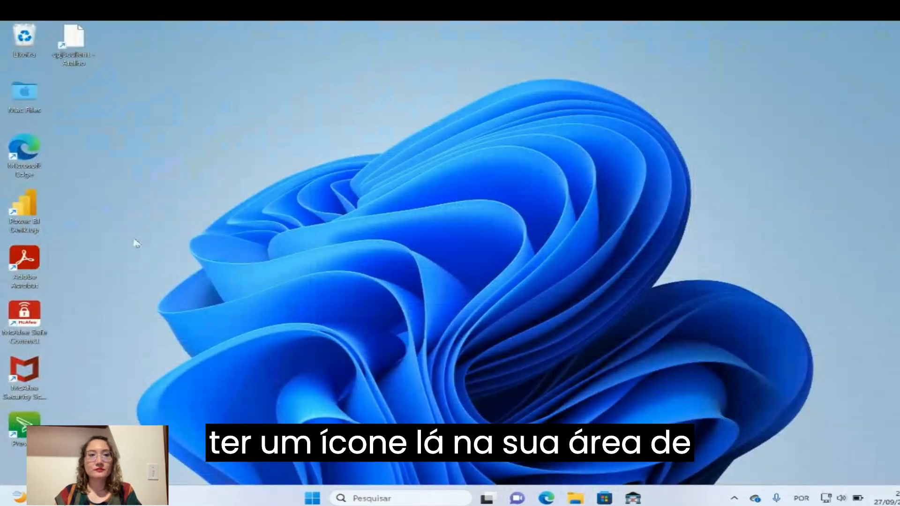
# Launch Power BI Desktop from the desktop and dismiss its welcome screen to reach the blank report
pyautogui.doubleClick(26, 211)
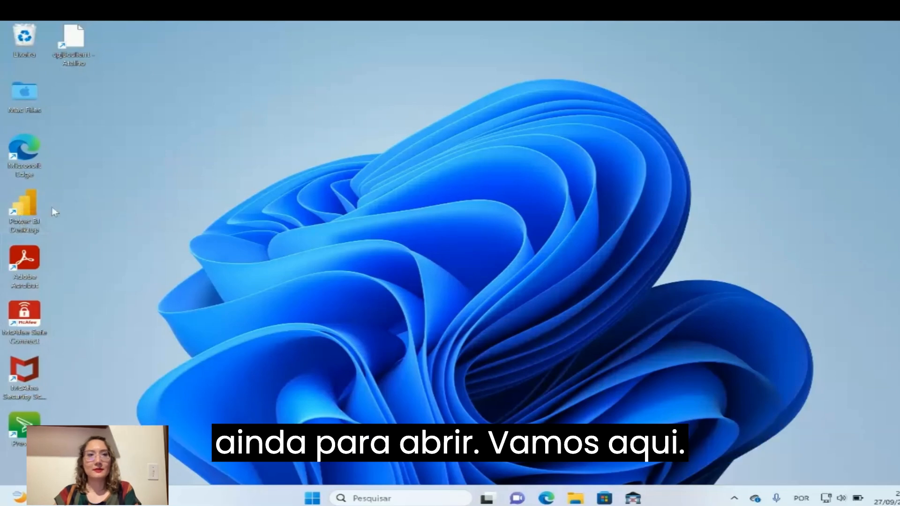
pyautogui.doubleClick(29, 208)
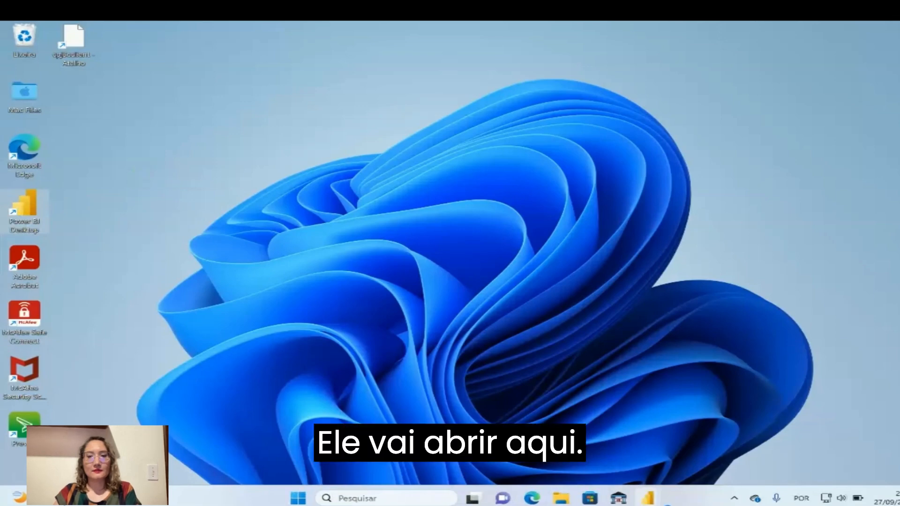
pyautogui.moveTo(653, 503)
pyautogui.moveTo(688, 448)
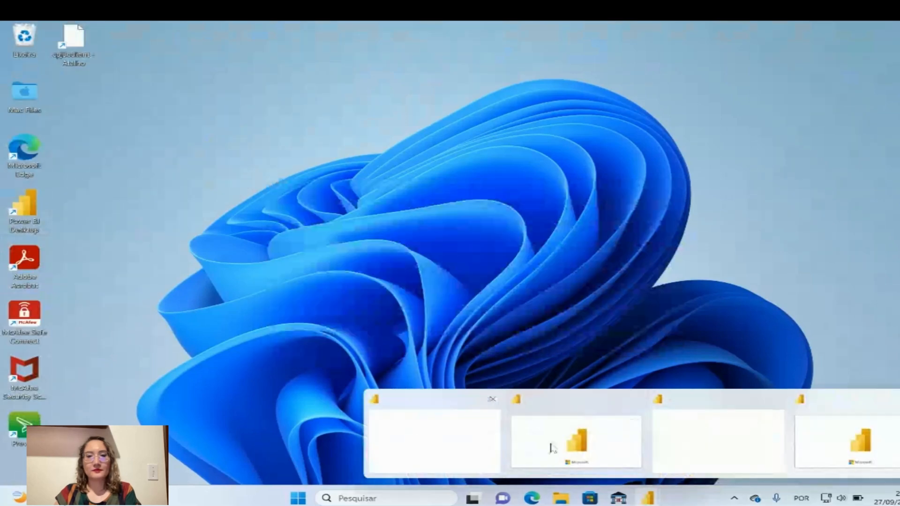
pyautogui.moveTo(836, 438)
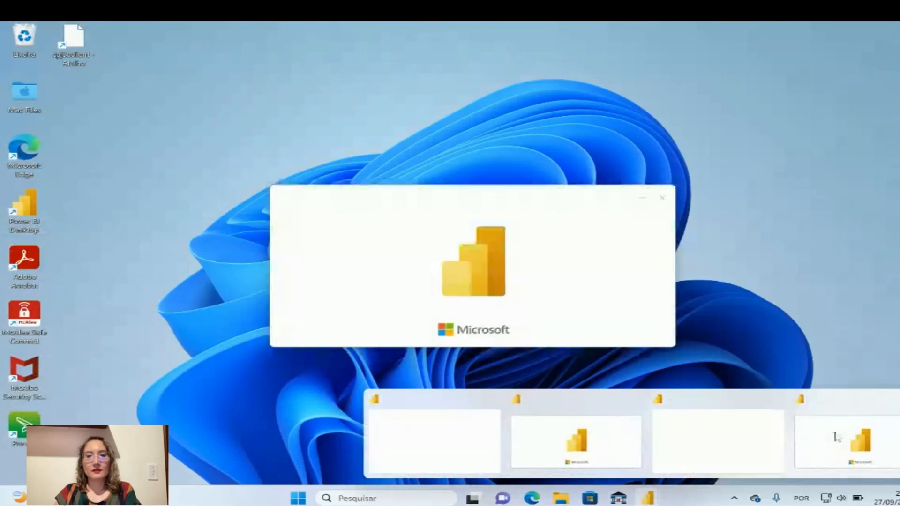
pyautogui.click(688, 424)
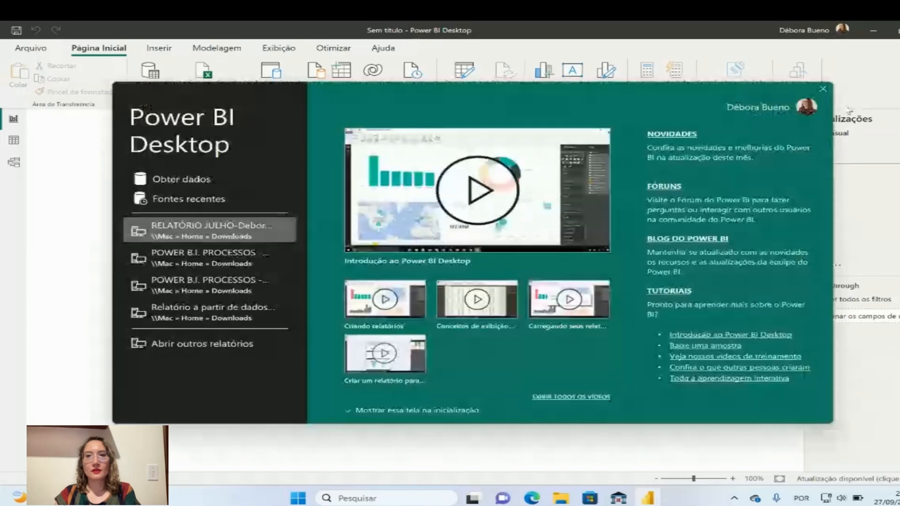
pyautogui.click(823, 89)
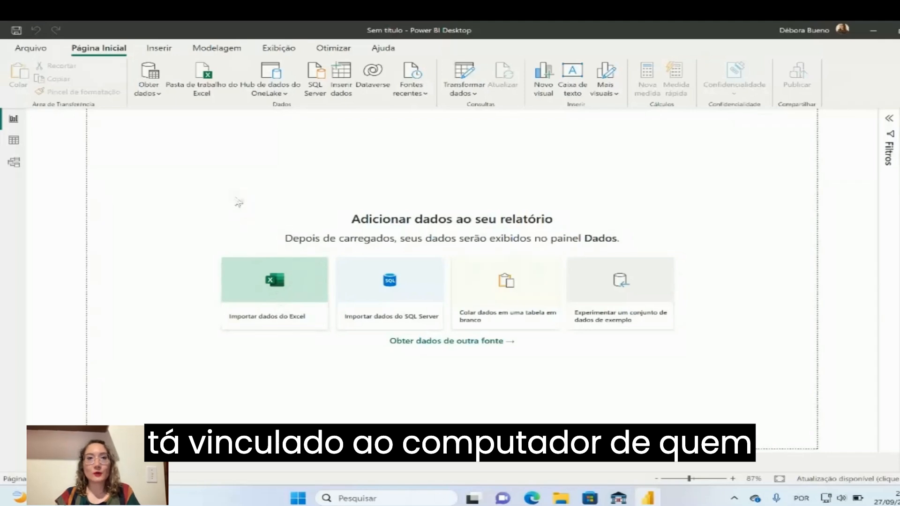
# Review the common data sources offered for import into the report
pyautogui.click(155, 97)
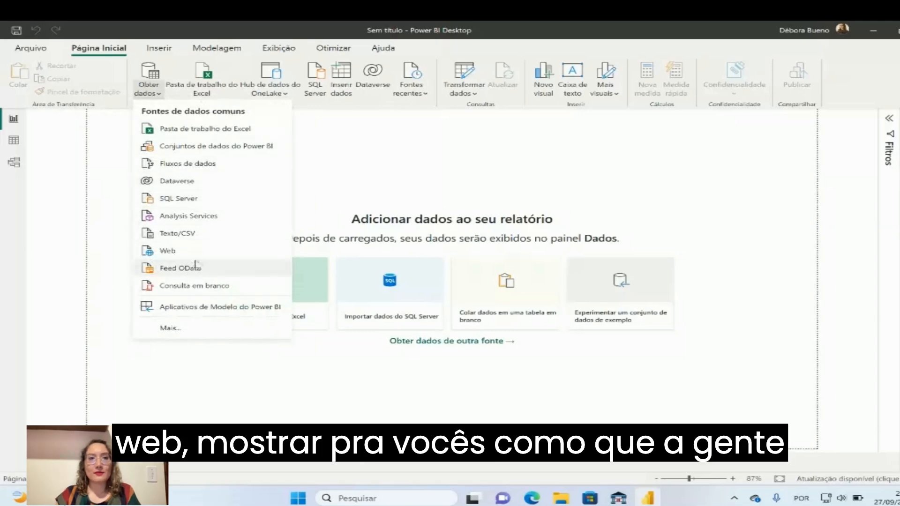
pyautogui.click(340, 190)
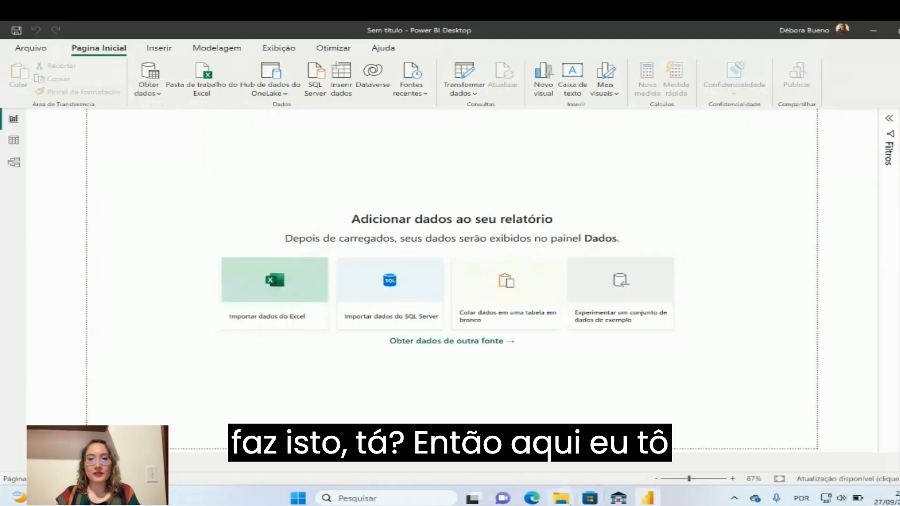
# Switch to File Explorer and open the DADOS GERAIS DE PROCESSO workbook from the Youtube folder as read-only
pyautogui.click(525, 403)
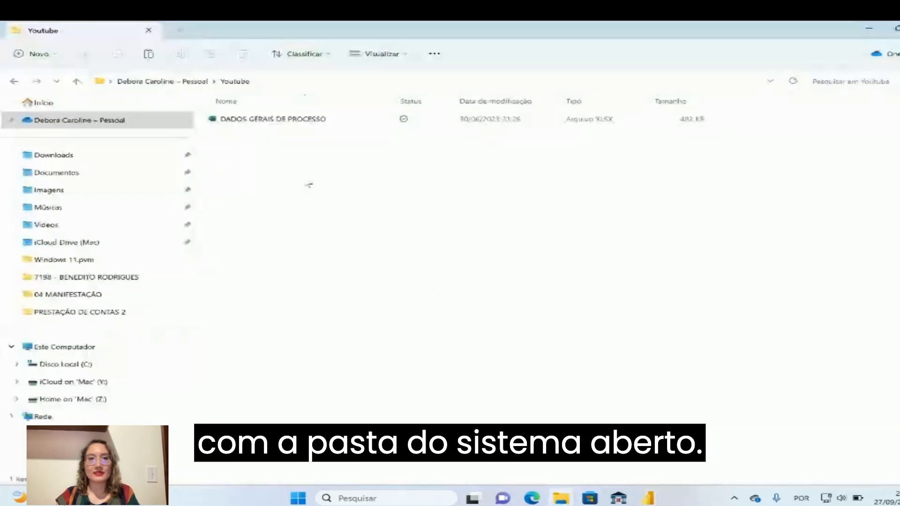
pyautogui.click(280, 121)
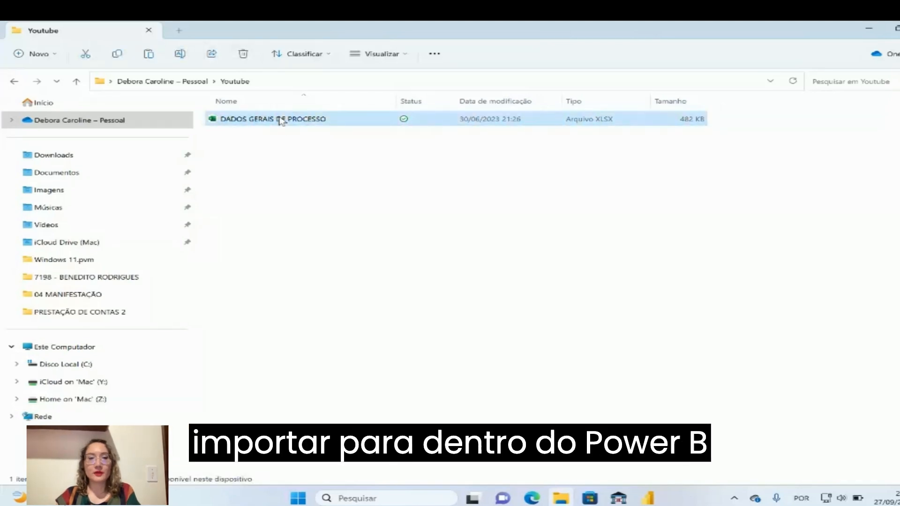
pyautogui.doubleClick(280, 119)
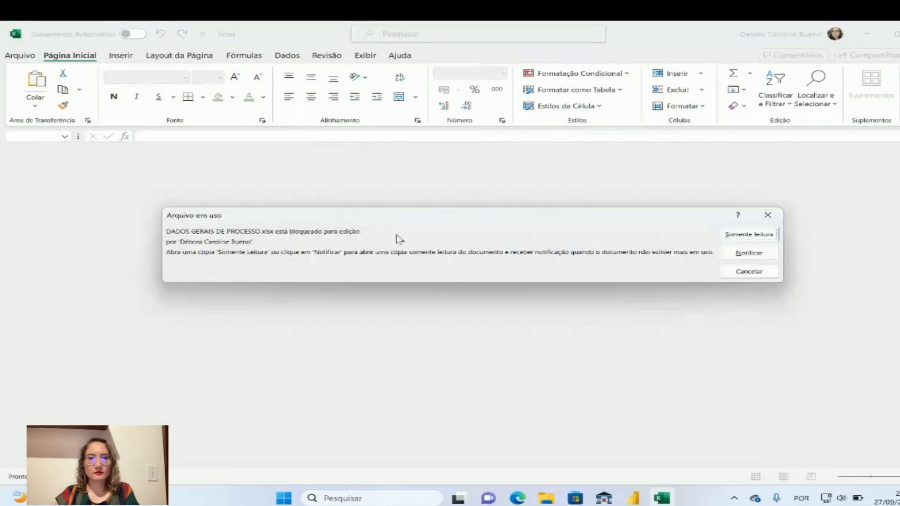
pyautogui.click(771, 235)
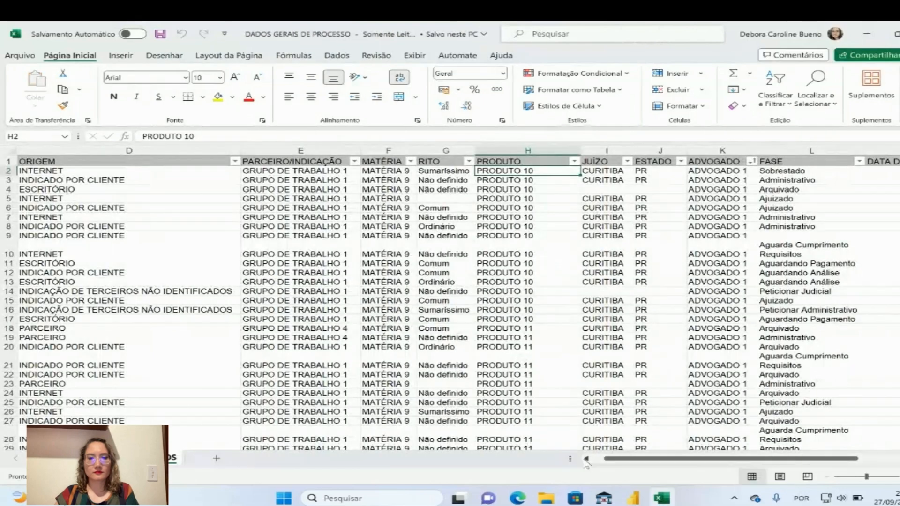
# Examine the column headers of the process worksheet, from ORIGEM and PARCEIRO/INDICAÇÃO through FASE to ARQUIVO
pyautogui.click(150, 218)
pyautogui.click(186, 162)
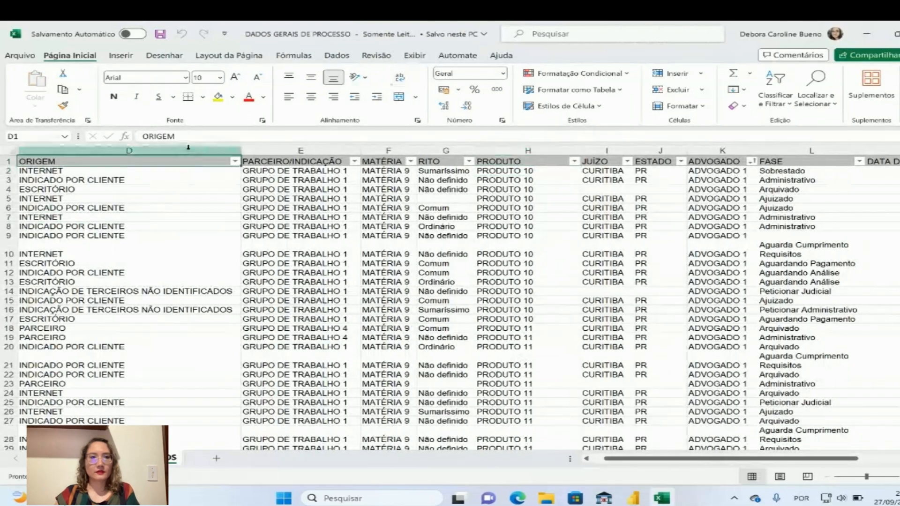
pyautogui.click(188, 149)
pyautogui.click(70, 199)
pyautogui.click(153, 172)
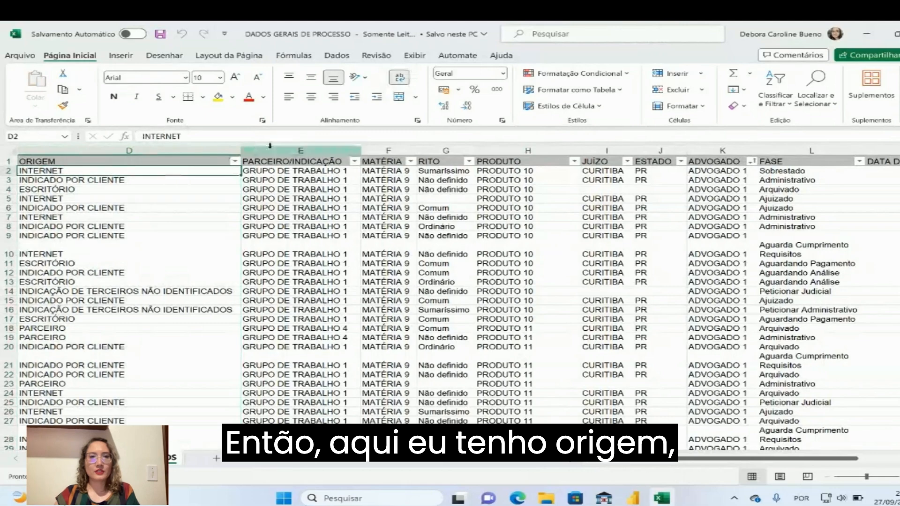
pyautogui.click(302, 162)
pyautogui.click(398, 161)
pyautogui.click(434, 161)
pyautogui.click(490, 161)
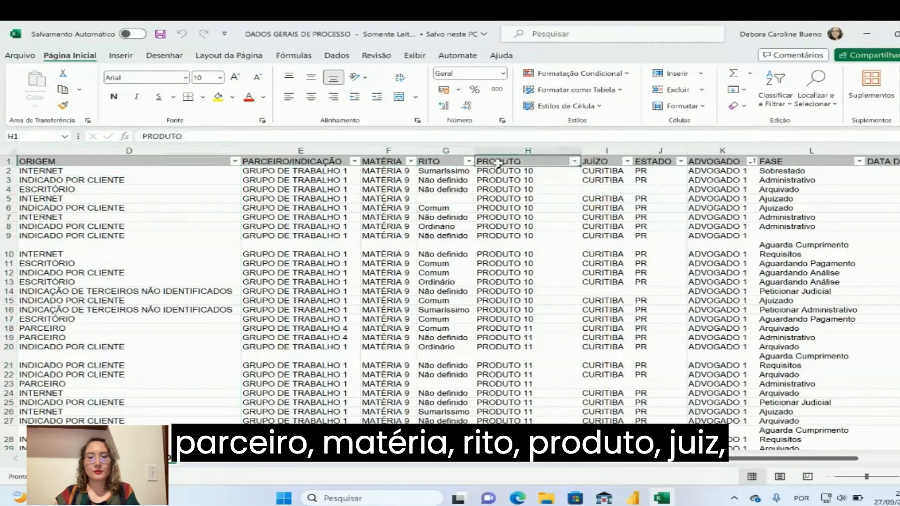
pyautogui.click(597, 161)
pyautogui.click(717, 162)
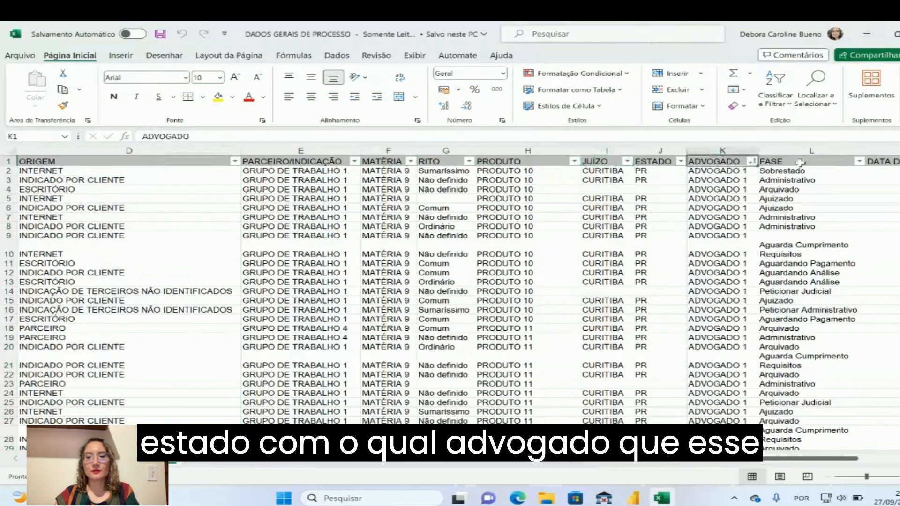
pyautogui.click(800, 163)
pyautogui.moveTo(846, 460); pyautogui.dragTo(848, 460)
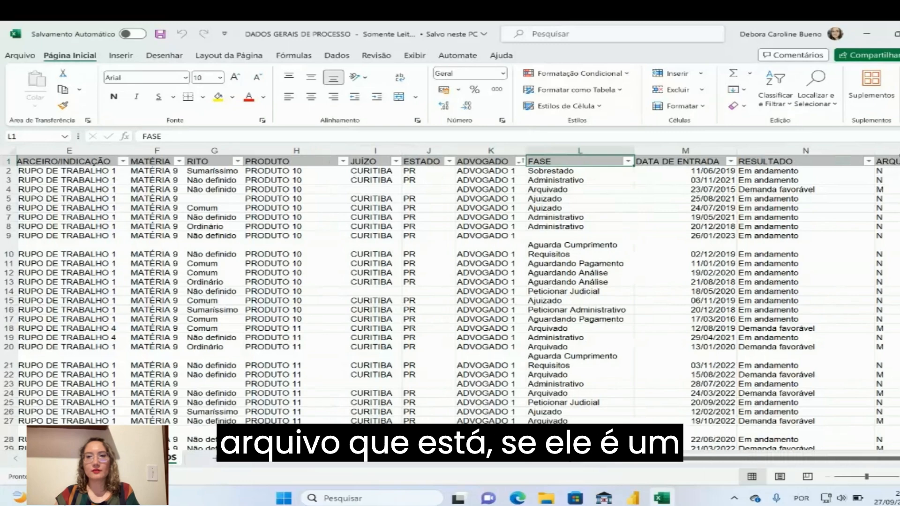
pyautogui.click(886, 150)
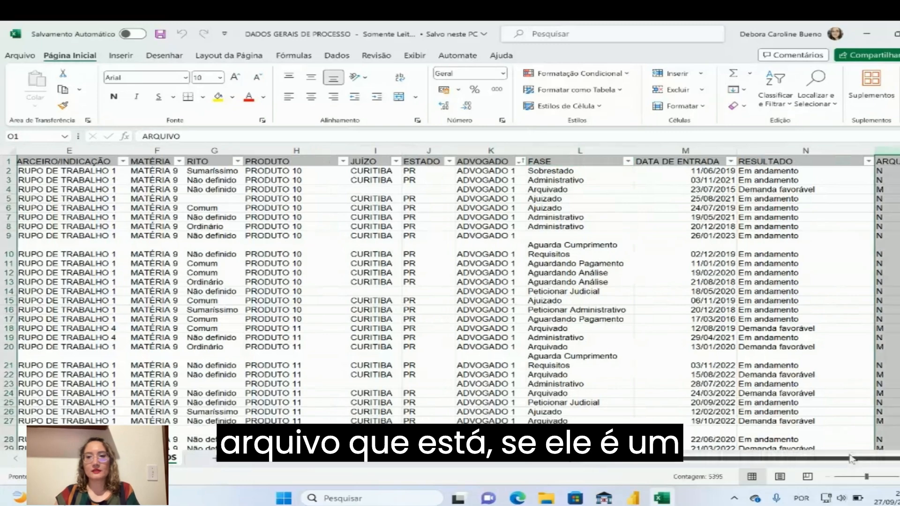
pyautogui.moveTo(855, 460); pyautogui.dragTo(849, 461)
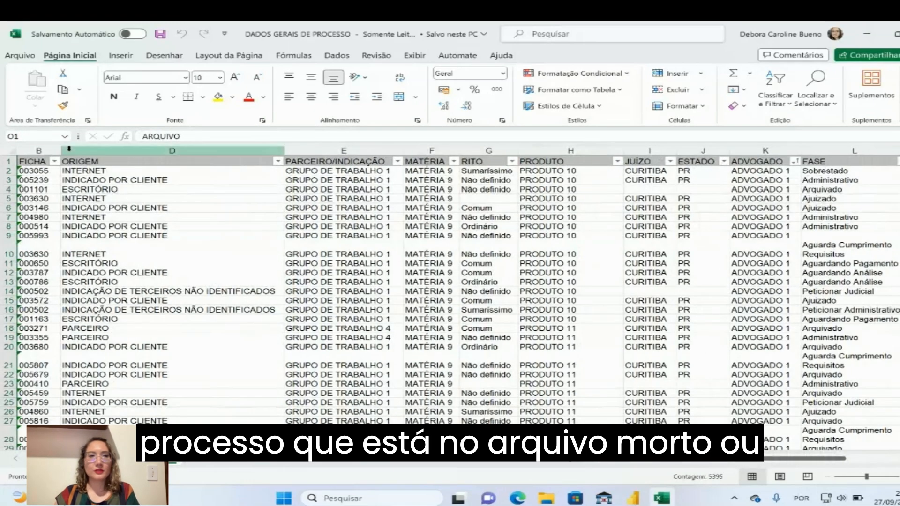
# Copy the file path of the DADOS GERAIS DE PROCESSO workbook from its file information
pyautogui.click(19, 56)
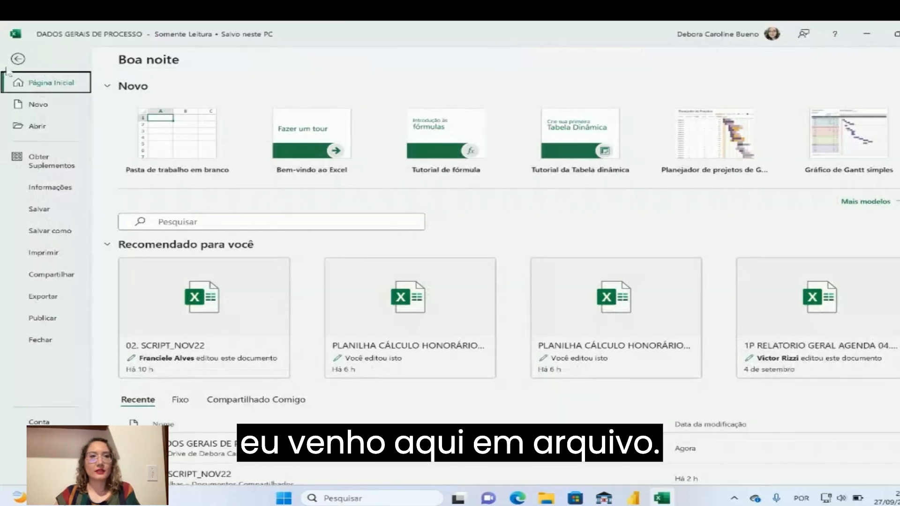
pyautogui.click(18, 60)
pyautogui.click(20, 57)
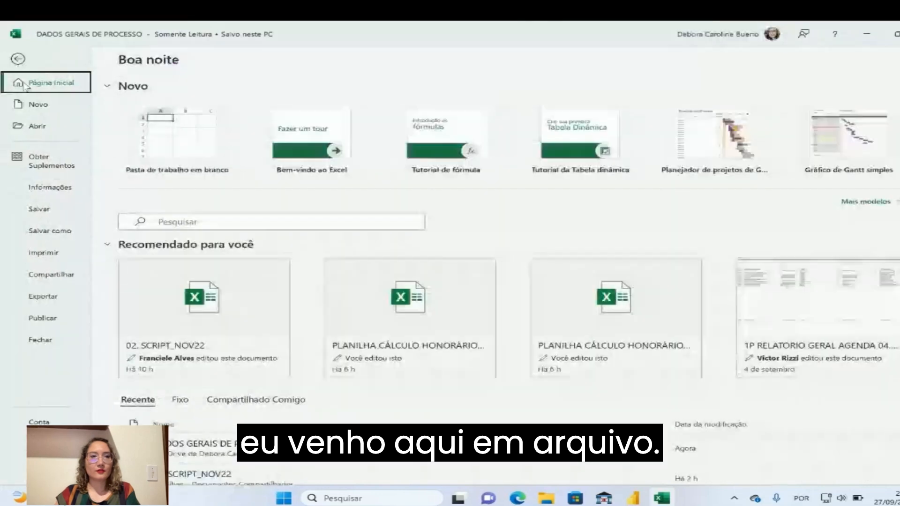
pyautogui.click(56, 187)
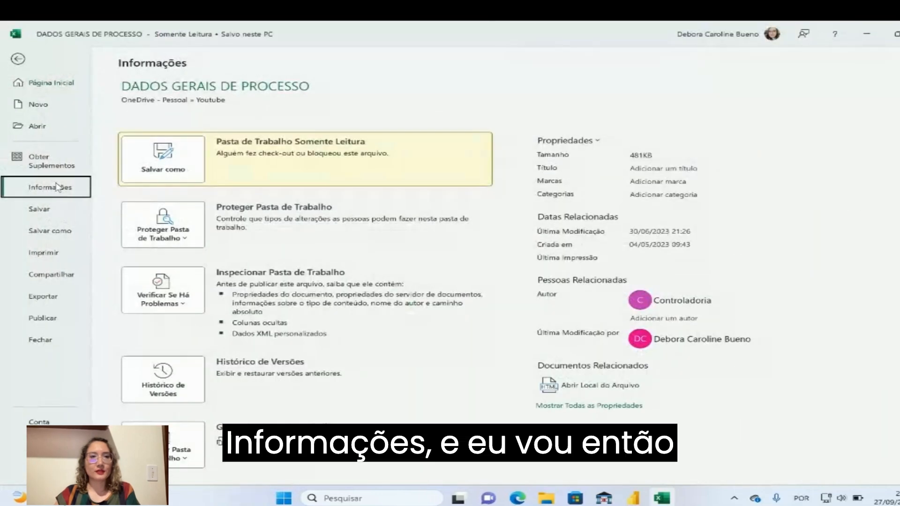
pyautogui.click(257, 123)
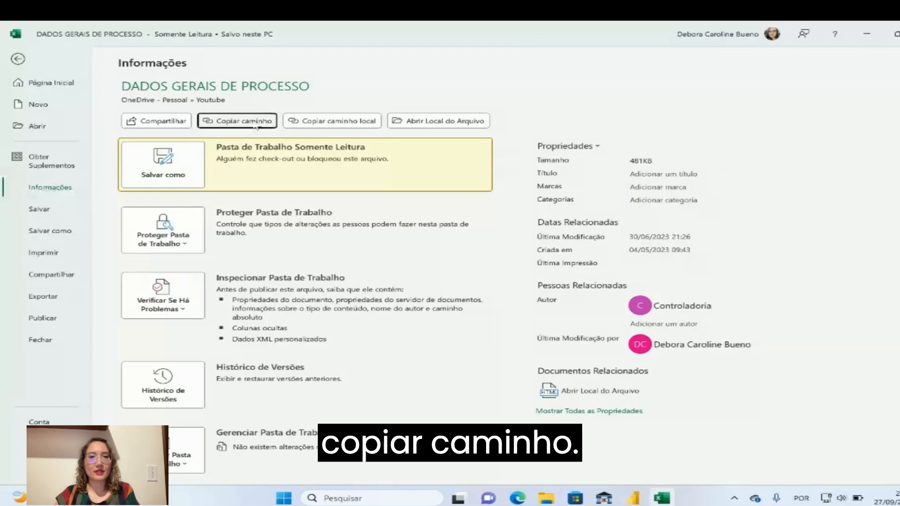
# Switch to Power BI Desktop, start a Web data import and paste the copied workbook path as the URL
pyautogui.click(633, 498)
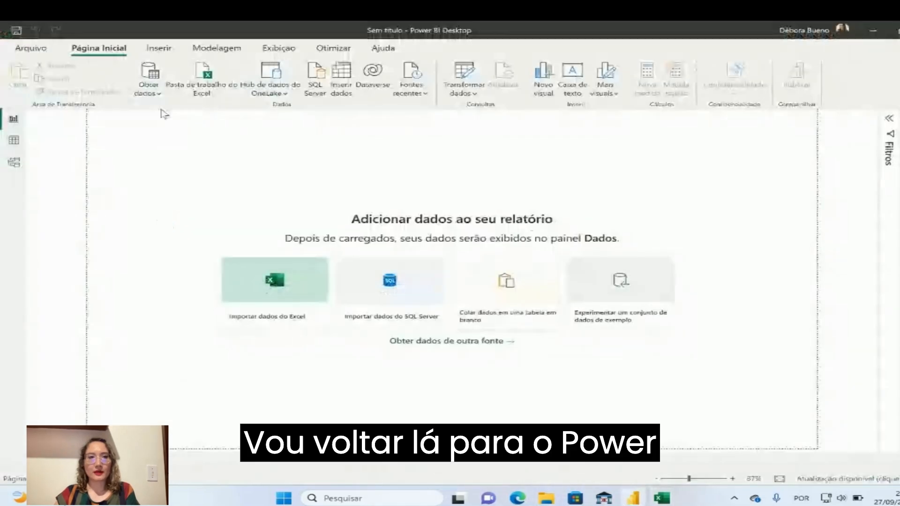
pyautogui.click(159, 94)
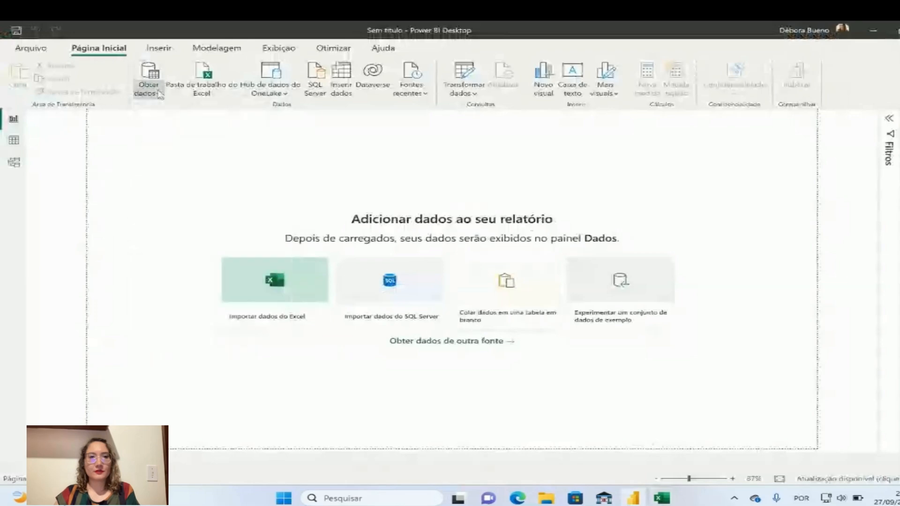
pyautogui.click(148, 89)
pyautogui.click(209, 252)
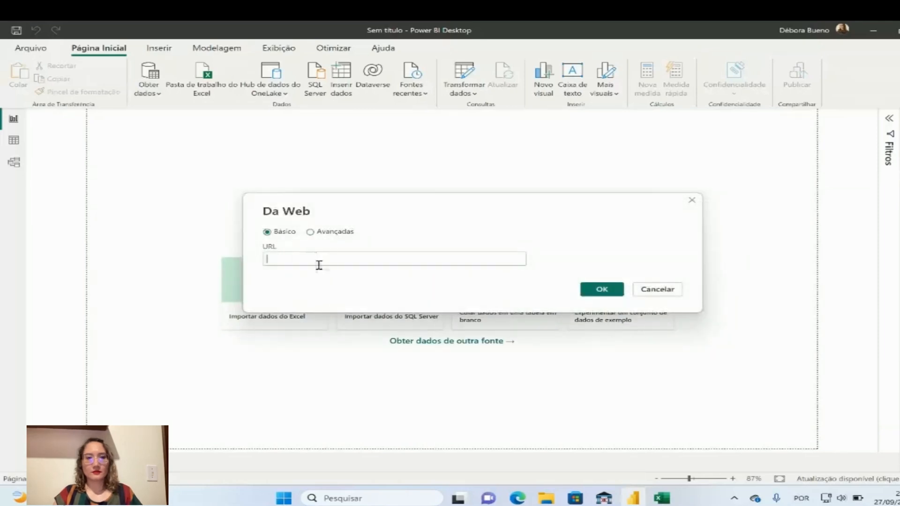
pyautogui.write('"C:\\Users\\deboracarolinebueno\\OneDrive\\Youtube\\DADOS GERAIS DE PROCESSO.xlsx"')
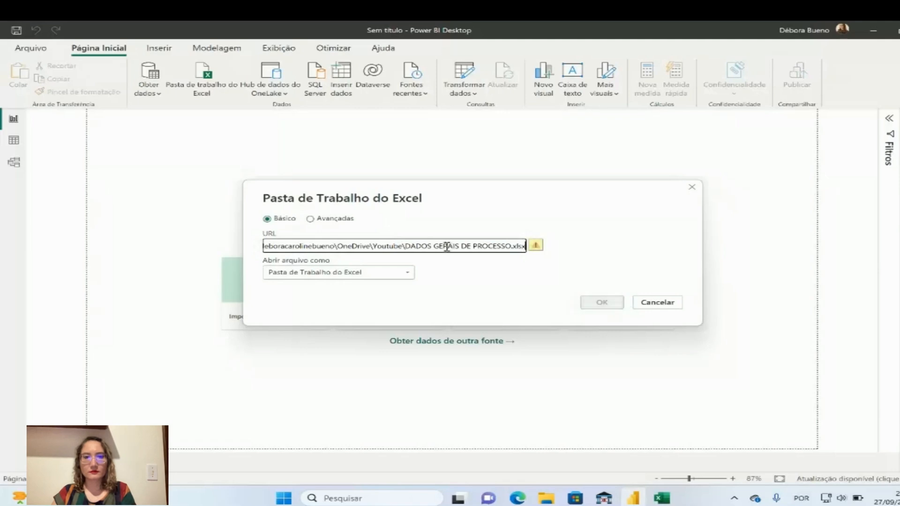
# Remove the quotation mark at the start of the pasted workbook path and confirm the source as an Excel workbook
pyautogui.moveTo(454, 246); pyautogui.dragTo(45, 245)
pyautogui.click(273, 253)
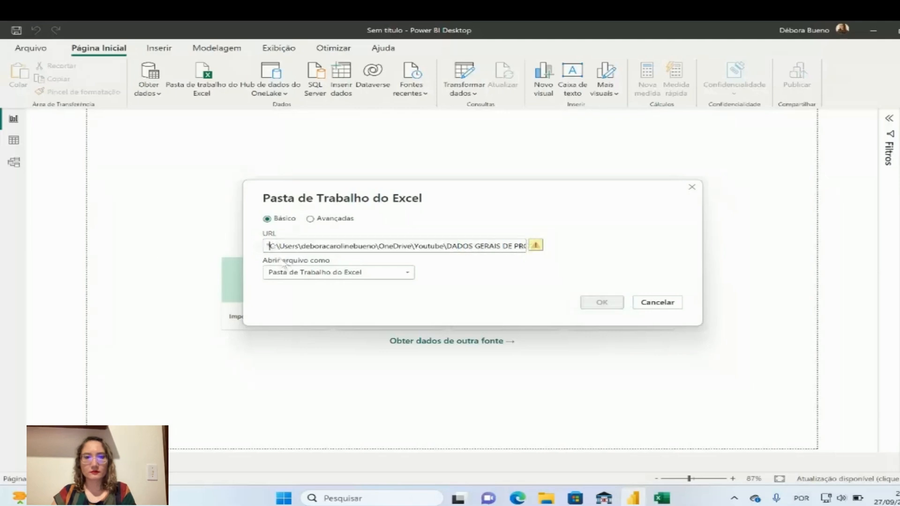
pyautogui.press('BackSpace')
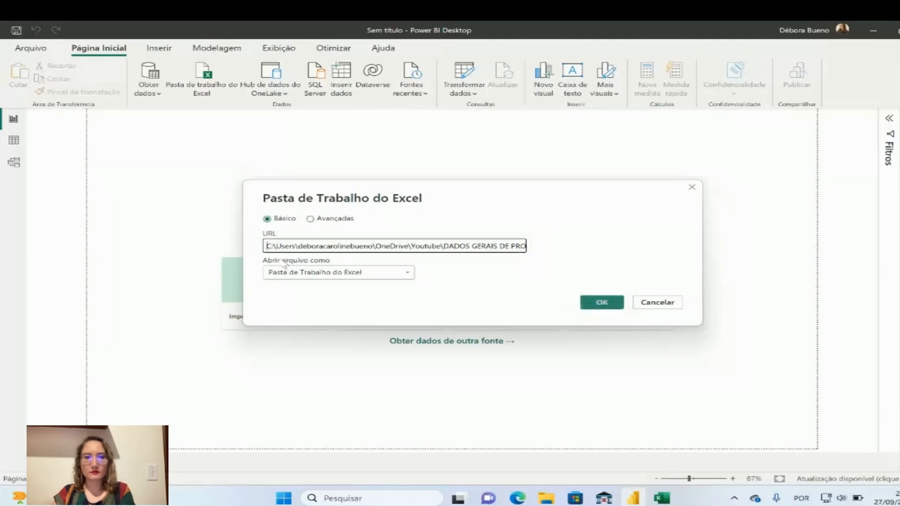
pyautogui.click(603, 304)
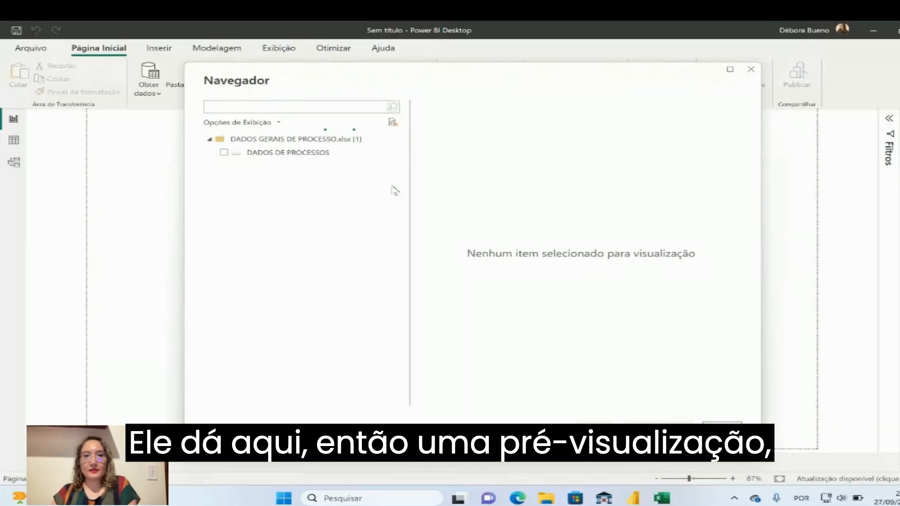
# Select the DADOS DE PROCESSOS table, check its preview and load it into the report
pyautogui.click(225, 153)
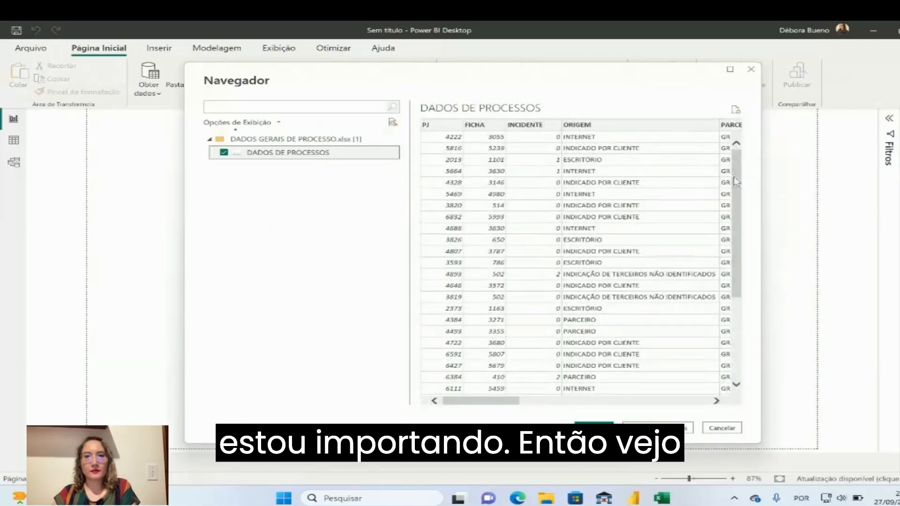
pyautogui.moveTo(500, 403)
pyautogui.mouseDown()
pyautogui.moveTo(584, 405)
pyautogui.moveTo(493, 405)
pyautogui.mouseUp()
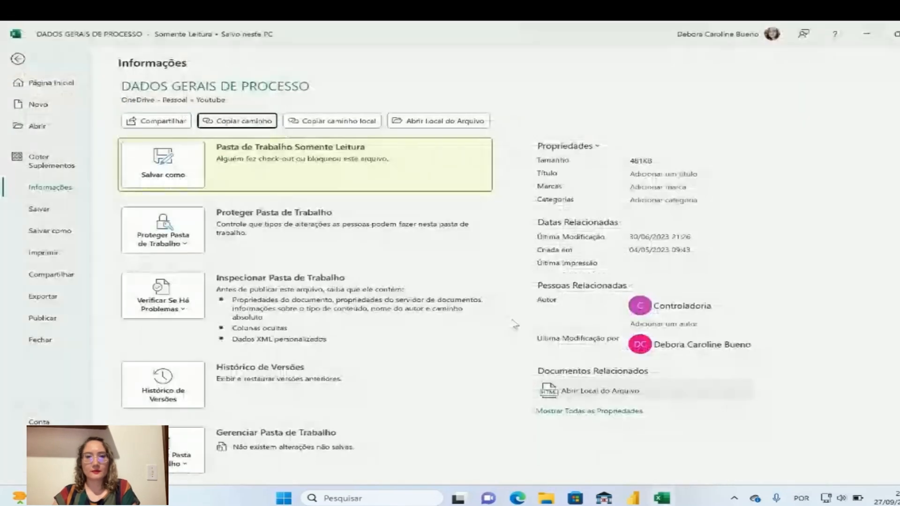
pyautogui.click(632, 497)
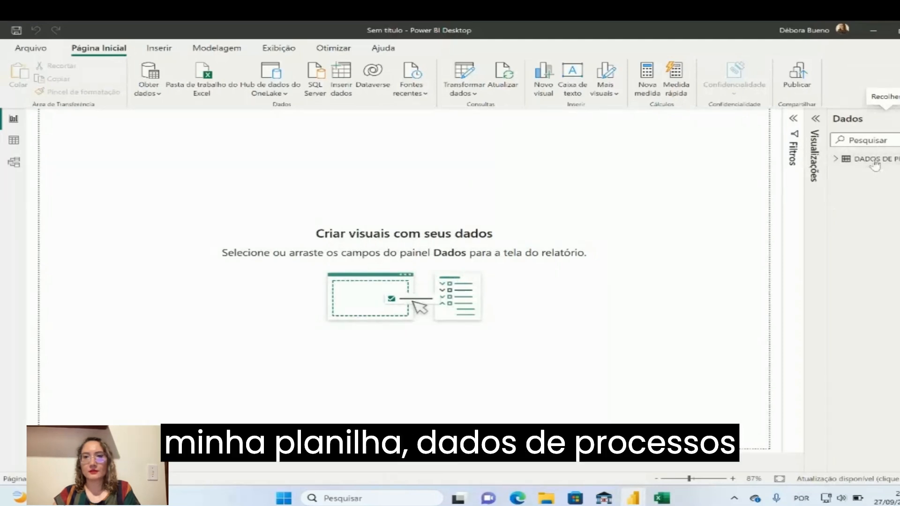
# Show the fields of the DADOS DE PROCESSOS table and add a clustered column chart to the report page
pyautogui.click(835, 161)
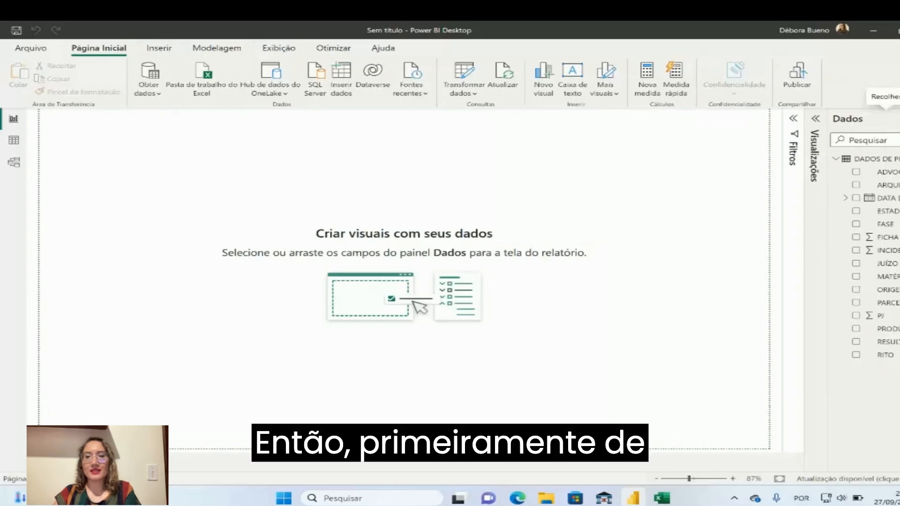
pyautogui.click(890, 118)
pyautogui.click(896, 119)
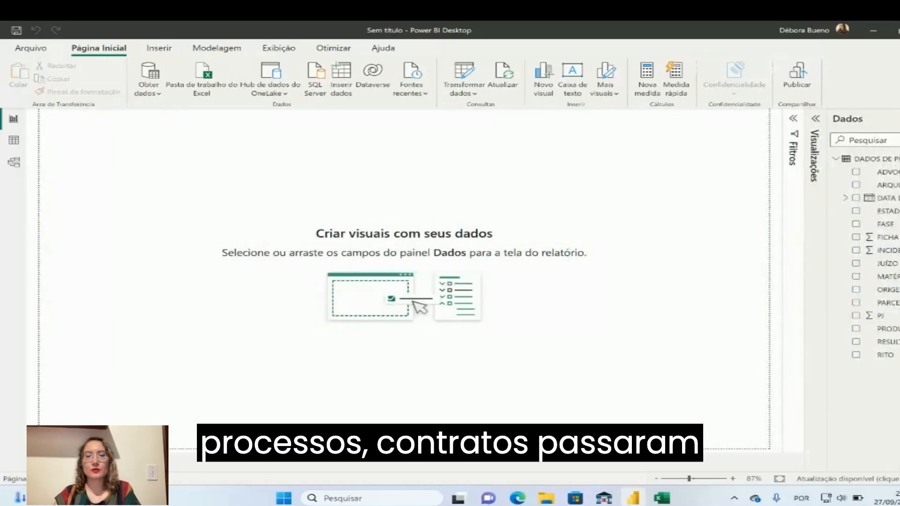
pyautogui.click(817, 121)
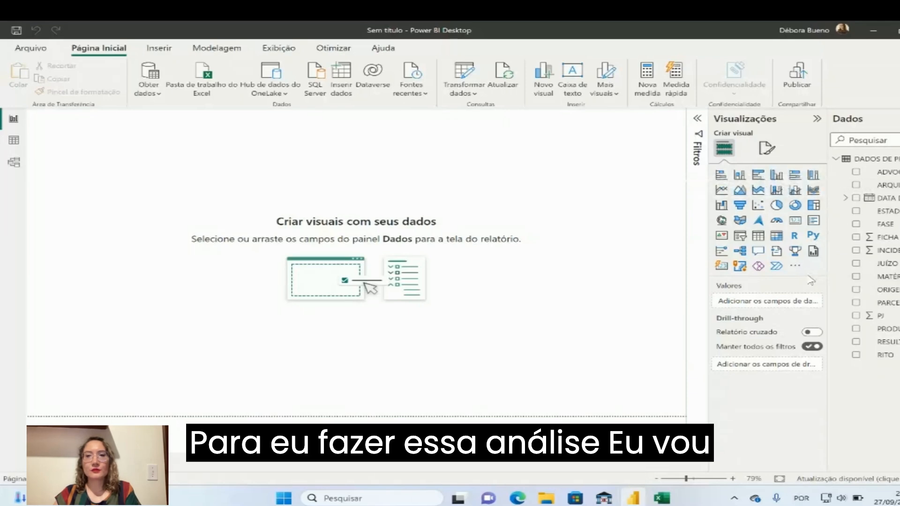
pyautogui.click(776, 176)
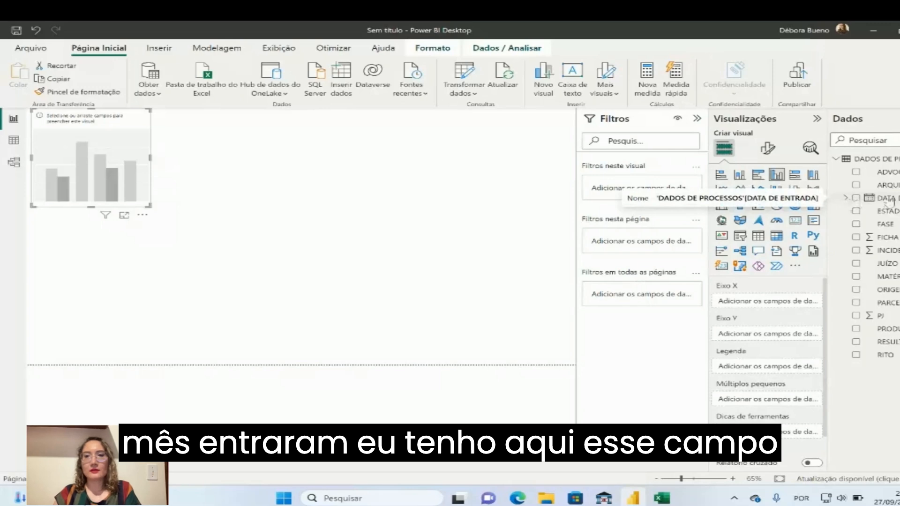
# Assign the Ano level of the DATA DE ENTRADA date hierarchy to the chart's X axis
pyautogui.click(845, 199)
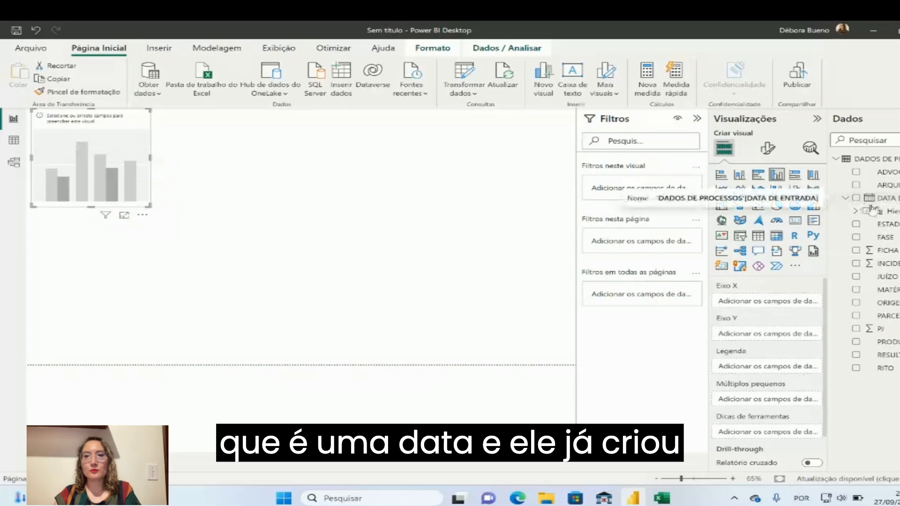
pyautogui.click(856, 212)
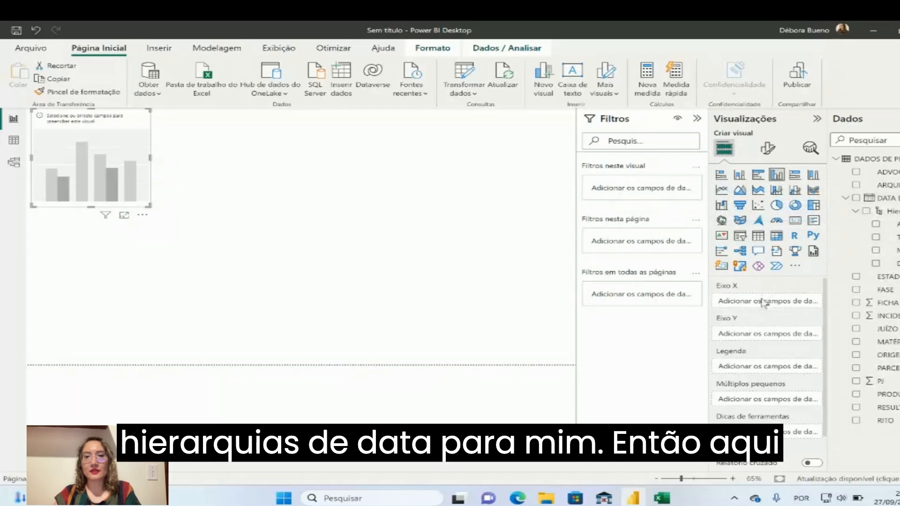
pyautogui.moveTo(889, 224); pyautogui.dragTo(773, 305)
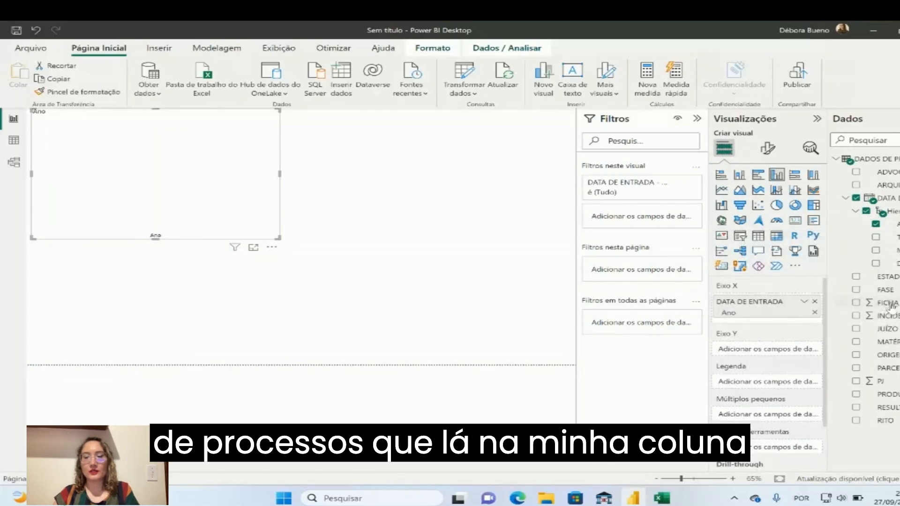
# Assign FICHA to the chart's Y axis and set its aggregation to Contagem
pyautogui.moveTo(892, 306); pyautogui.dragTo(782, 348)
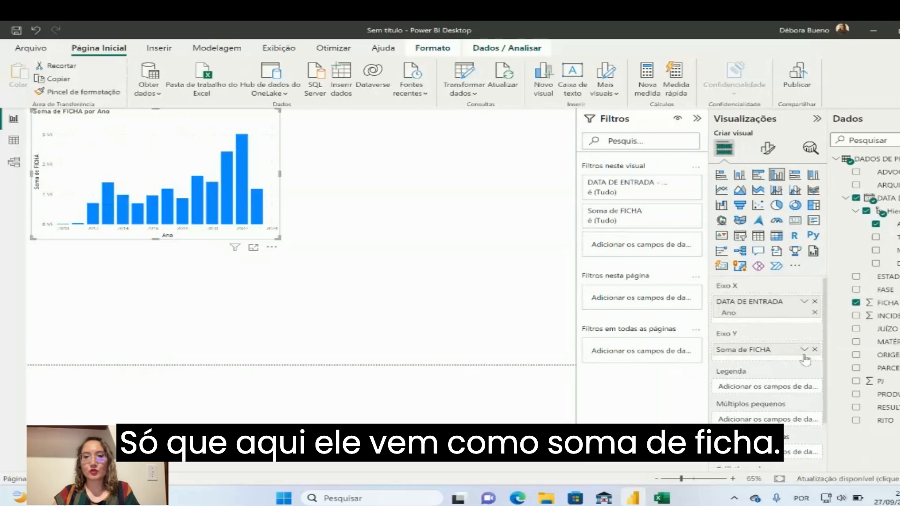
pyautogui.click(804, 350)
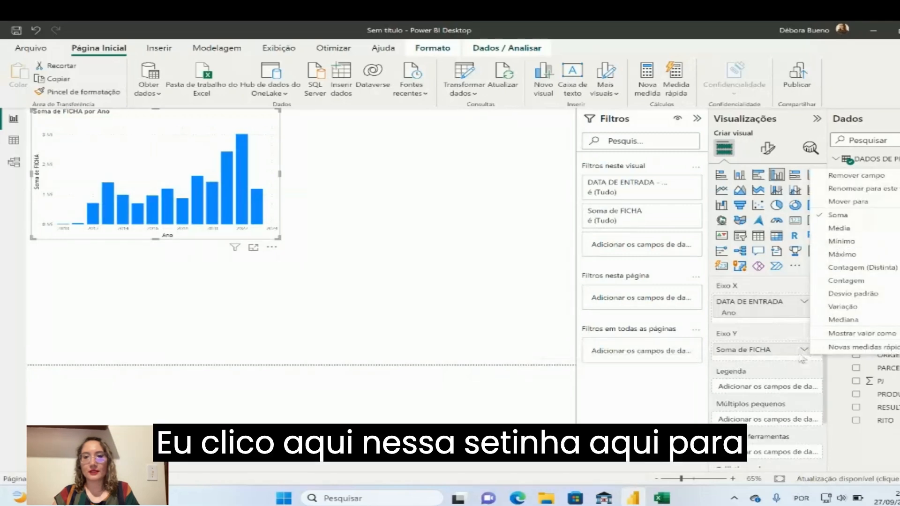
pyautogui.click(871, 281)
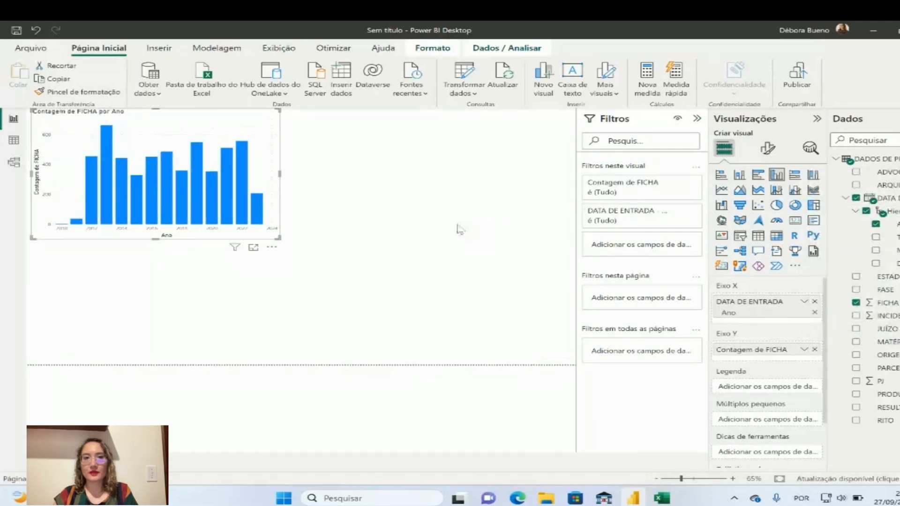
# Enlarge the chart to fill the report page and use the Mês level of DATA DE ENTRADA as its legend
pyautogui.moveTo(279, 239); pyautogui.dragTo(576, 367)
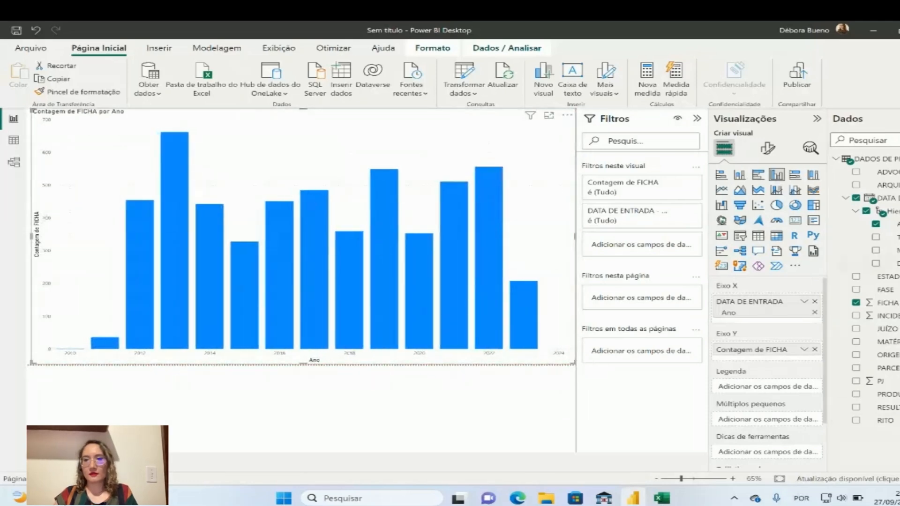
pyautogui.moveTo(885, 250); pyautogui.dragTo(785, 390)
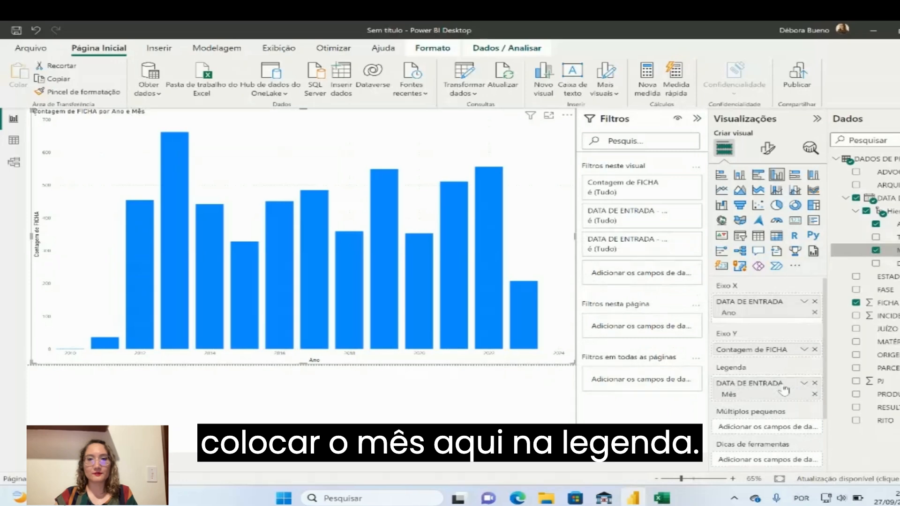
pyautogui.moveTo(283, 280)
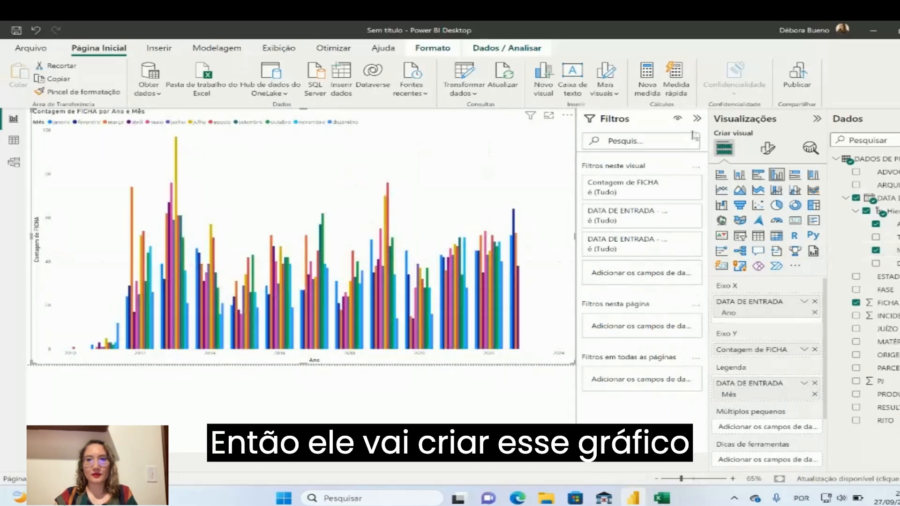
# Collapse the filters area, inspect the monthly columns and turn on data labels for the chart
pyautogui.click(697, 118)
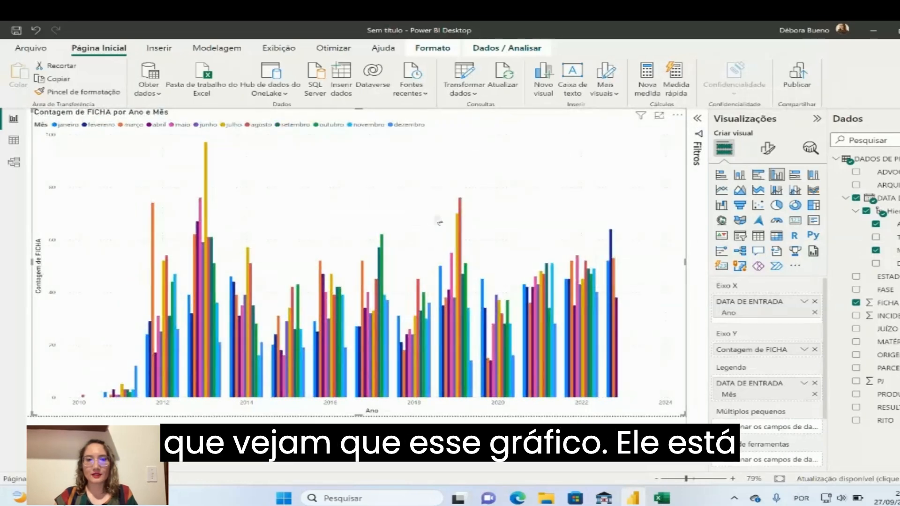
pyautogui.moveTo(462, 240)
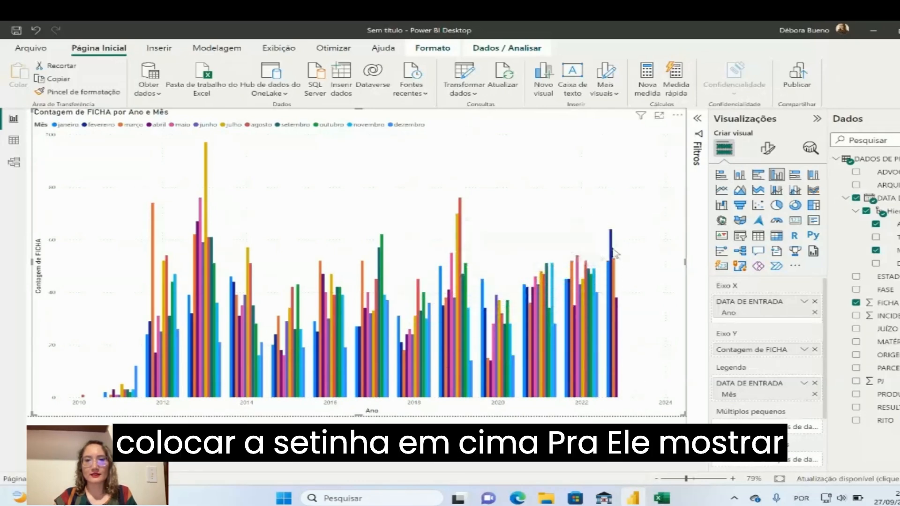
pyautogui.moveTo(614, 254)
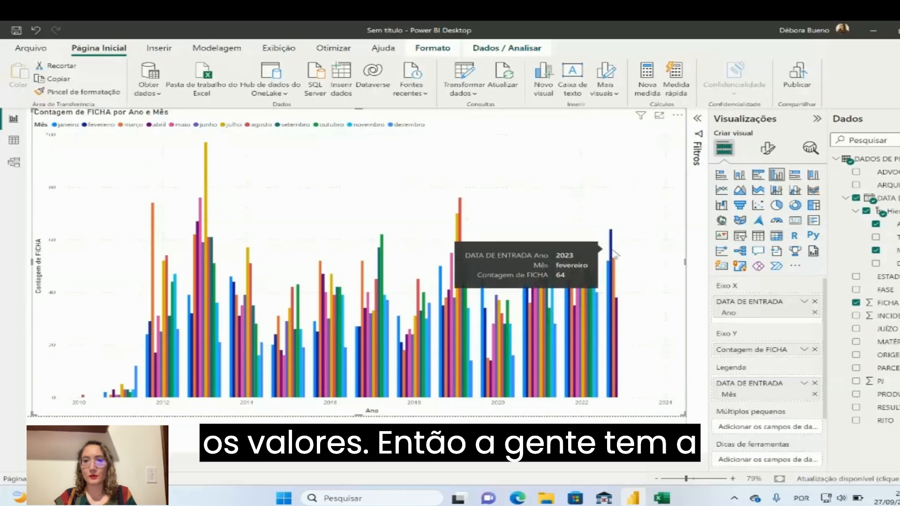
pyautogui.click(774, 153)
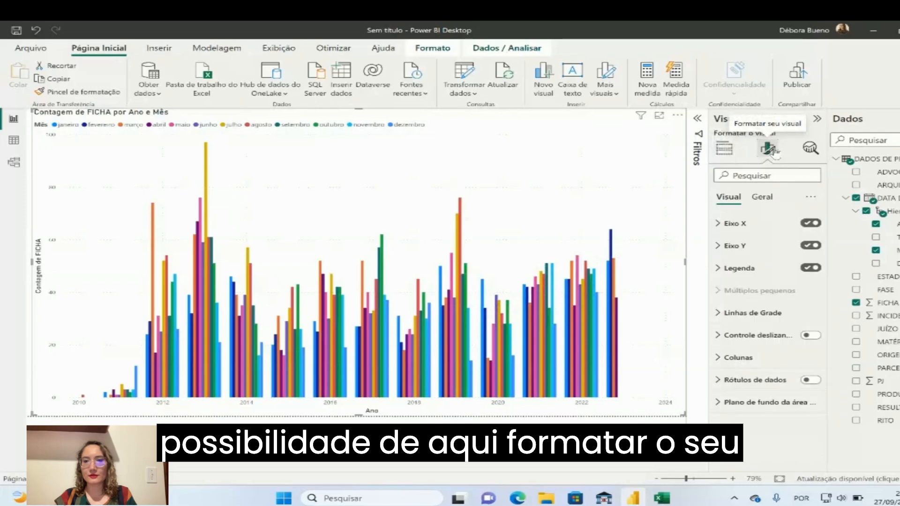
pyautogui.click(810, 379)
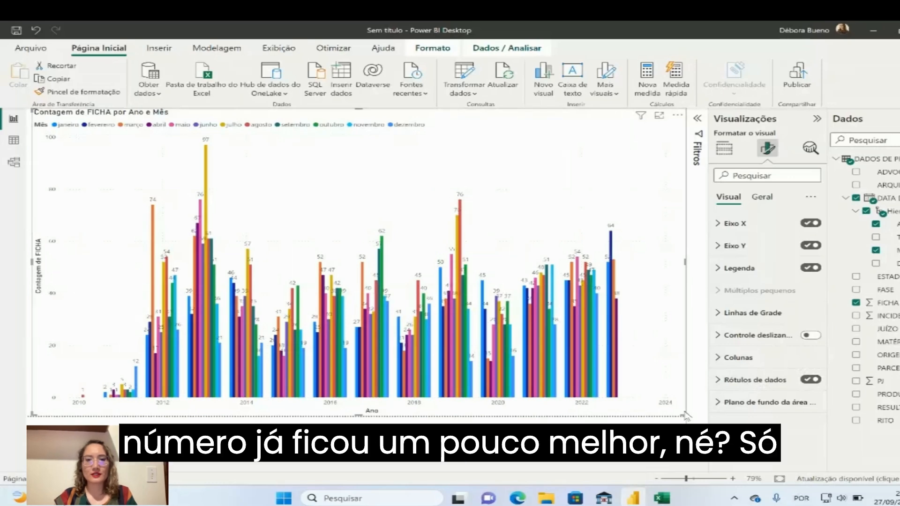
pyautogui.moveTo(683, 414)
pyautogui.mouseDown()
pyautogui.moveTo(650, 401)
pyautogui.moveTo(688, 427)
pyautogui.mouseUp()
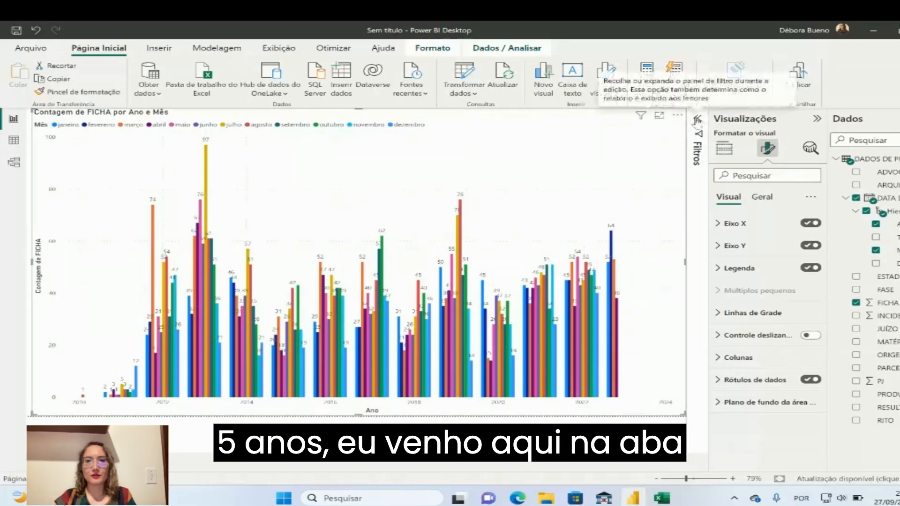
# Filter the chart's DATA DE ENTRADA year with basic filtering to 2019, 2020, 2021, 2022 and 2023
pyautogui.click(698, 122)
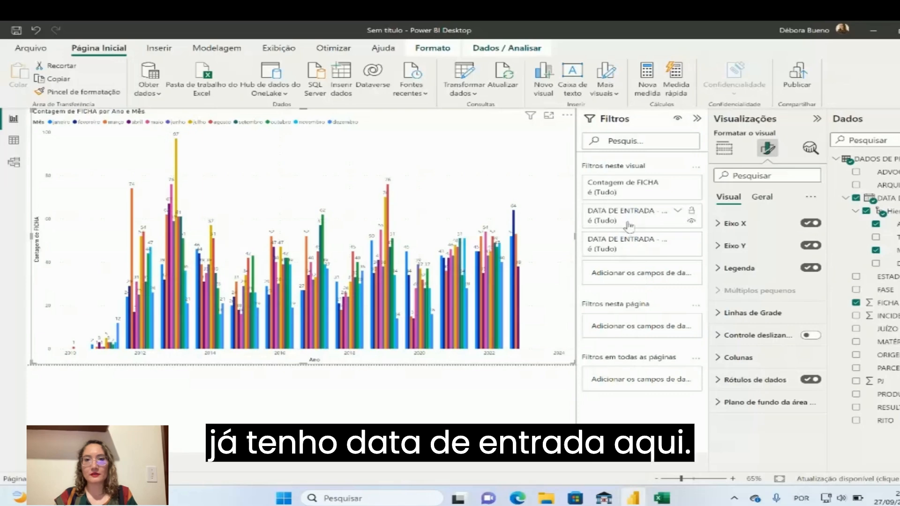
pyautogui.click(678, 214)
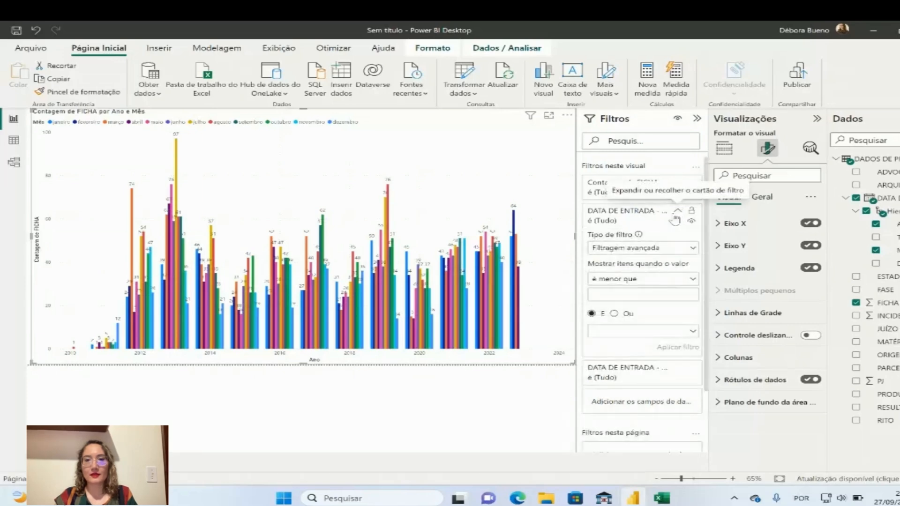
pyautogui.click(635, 250)
pyautogui.click(640, 278)
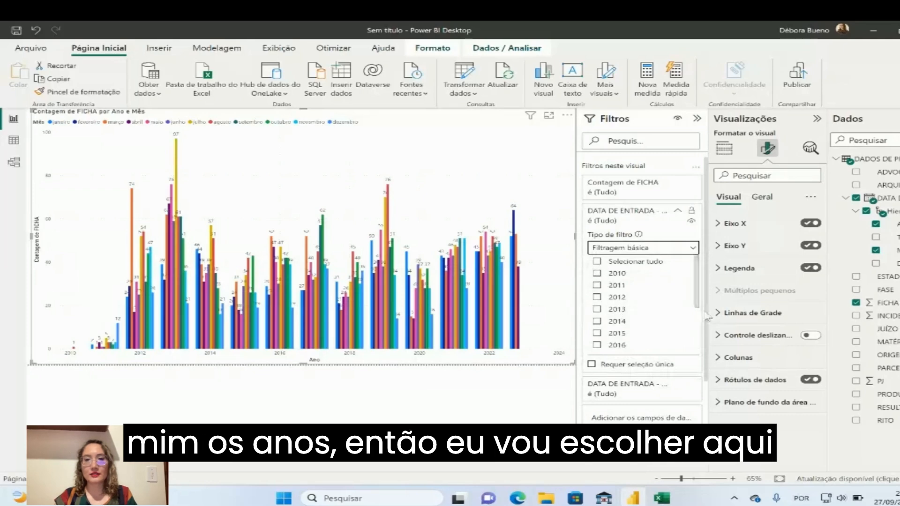
pyautogui.moveTo(697, 304); pyautogui.dragTo(696, 351)
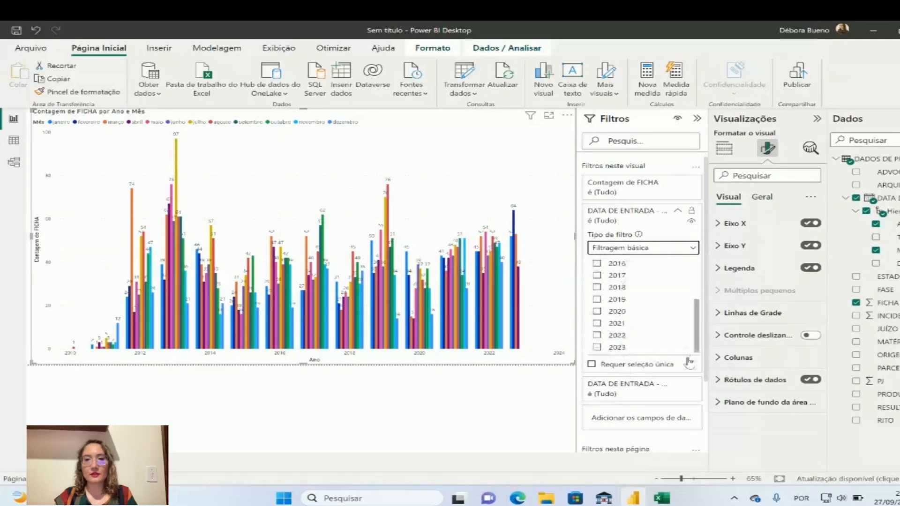
pyautogui.click(598, 347)
pyautogui.click(598, 335)
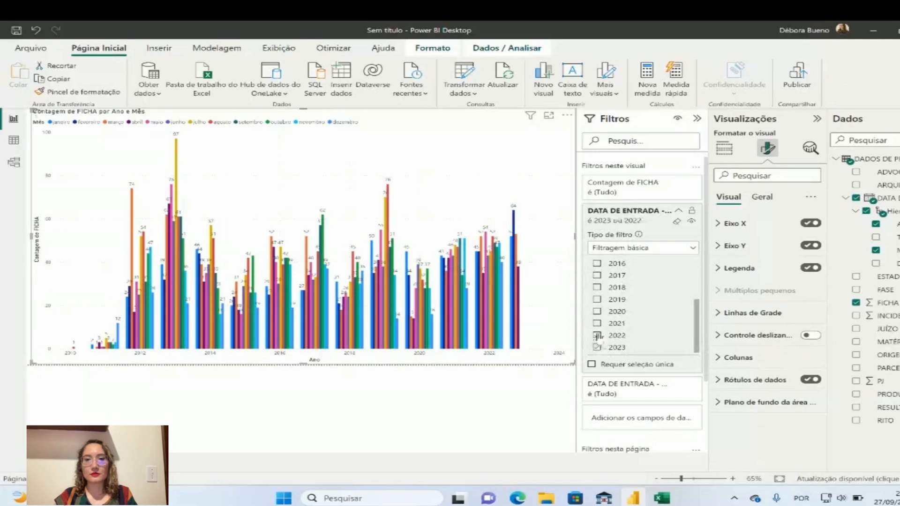
pyautogui.click(599, 323)
pyautogui.click(598, 311)
pyautogui.click(598, 299)
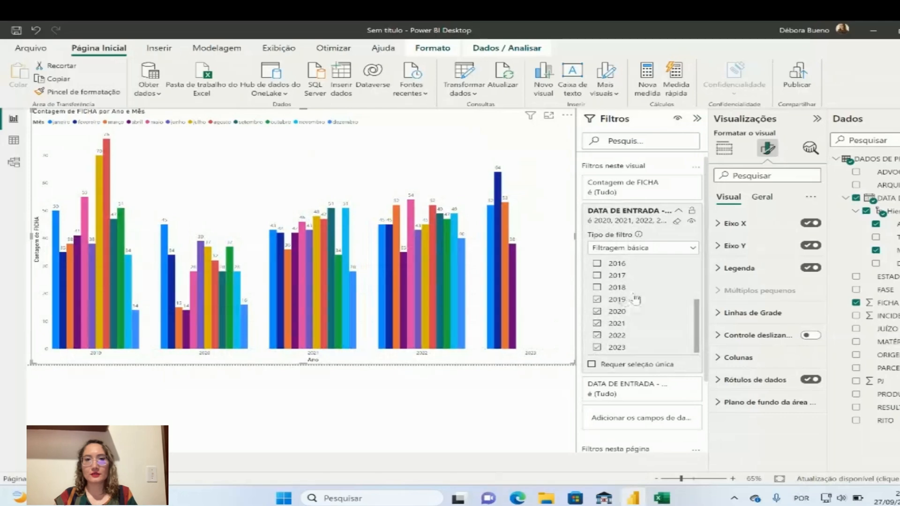
# Collapse the side panes, shrink the chart to about the upper half of the page and inspect its columns
pyautogui.click(698, 119)
pyautogui.click(817, 119)
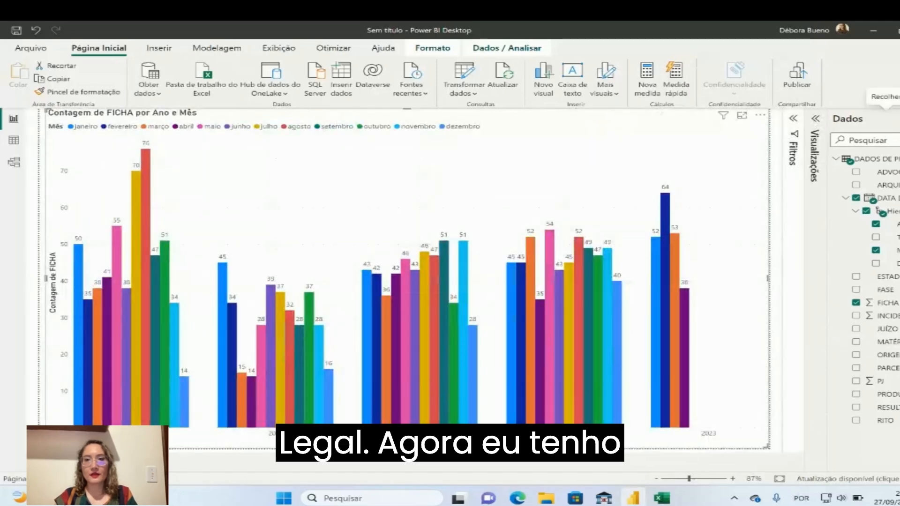
pyautogui.click(890, 118)
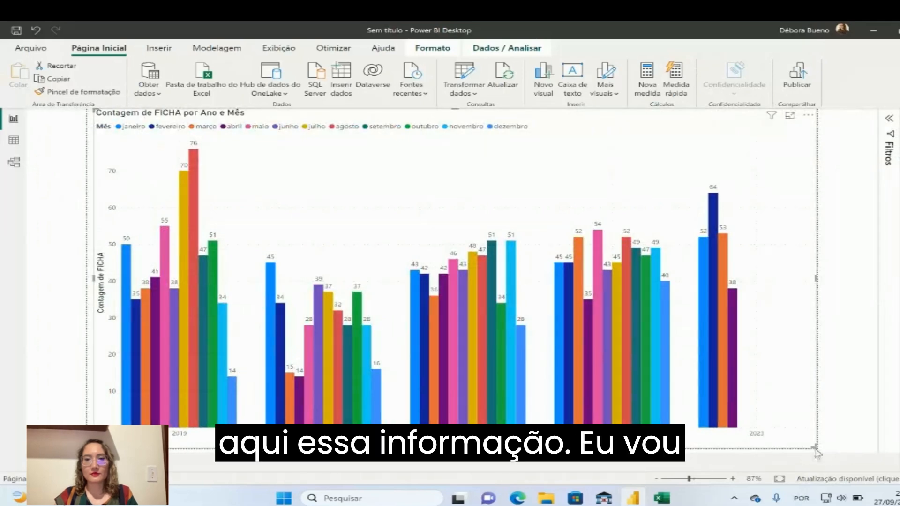
pyautogui.moveTo(814, 448); pyautogui.dragTo(810, 263)
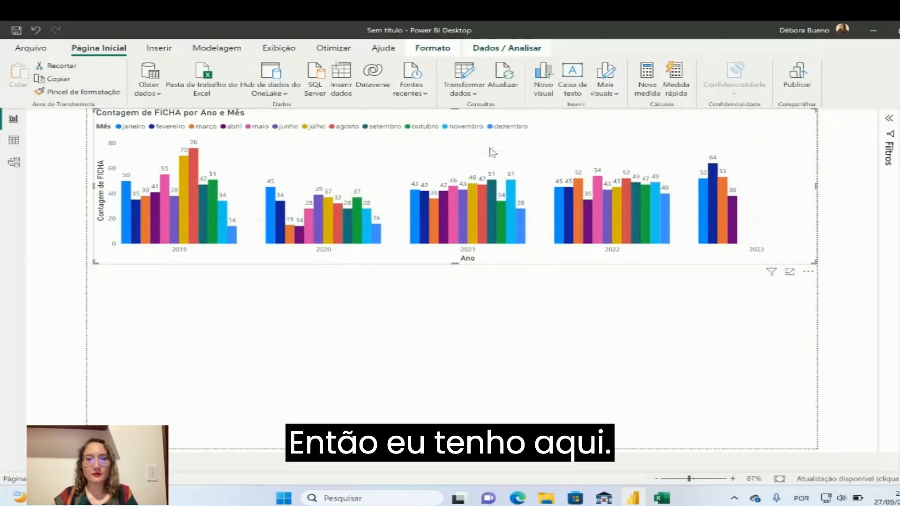
pyautogui.moveTo(513, 199)
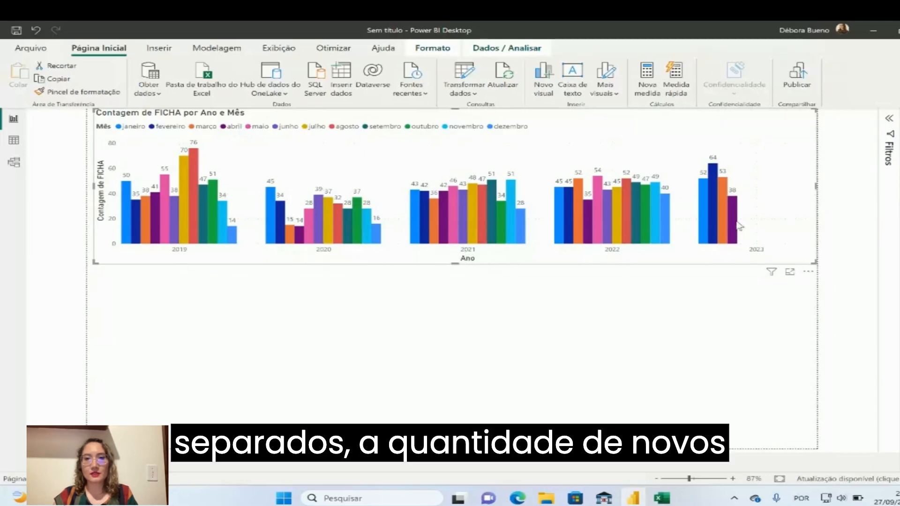
pyautogui.moveTo(739, 226)
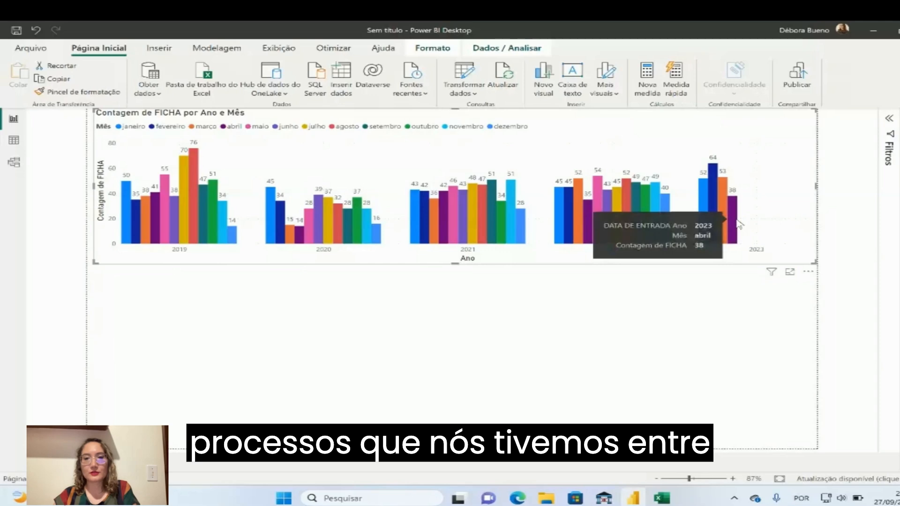
pyautogui.moveTo(129, 212)
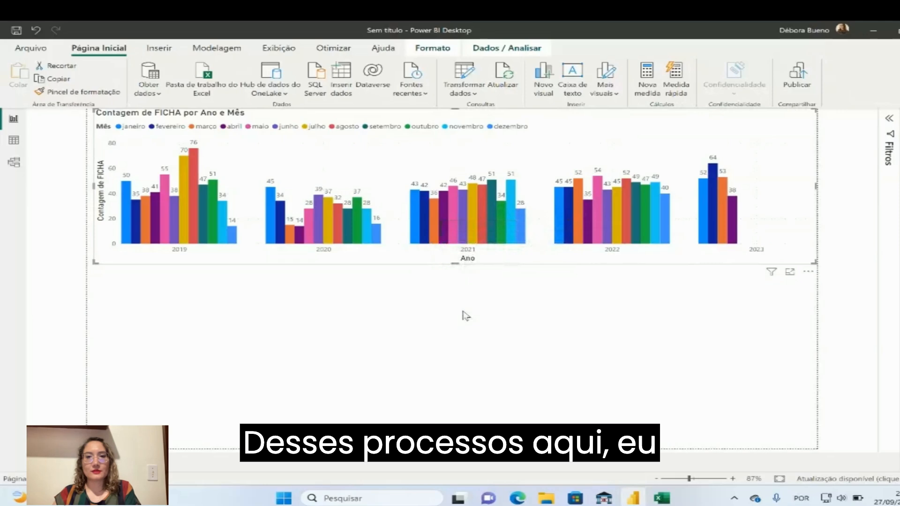
# Reduce the column chart's height slightly further and deselect it to free space below
pyautogui.click(537, 312)
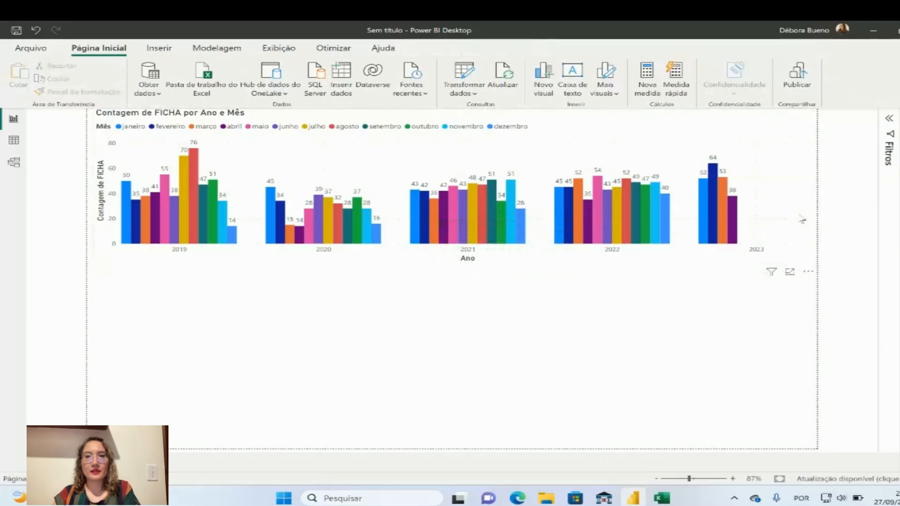
pyautogui.click(698, 257)
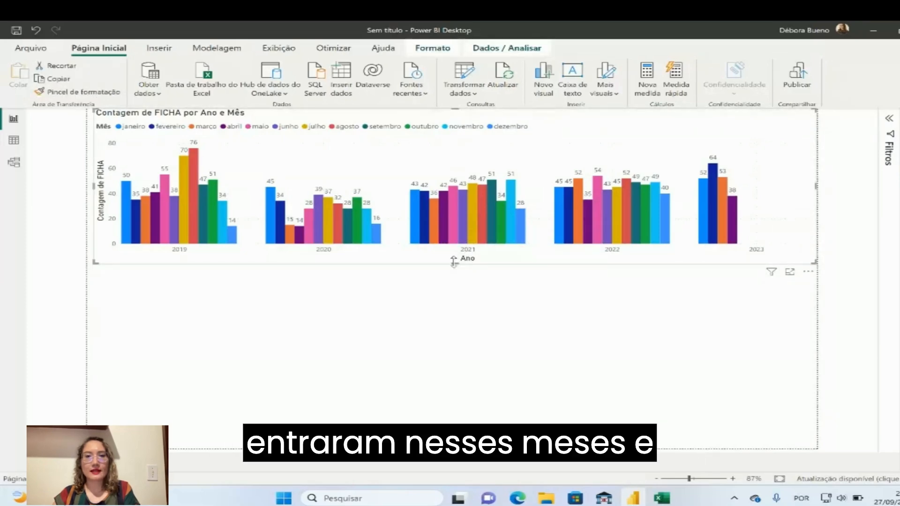
pyautogui.moveTo(456, 264); pyautogui.dragTo(455, 219)
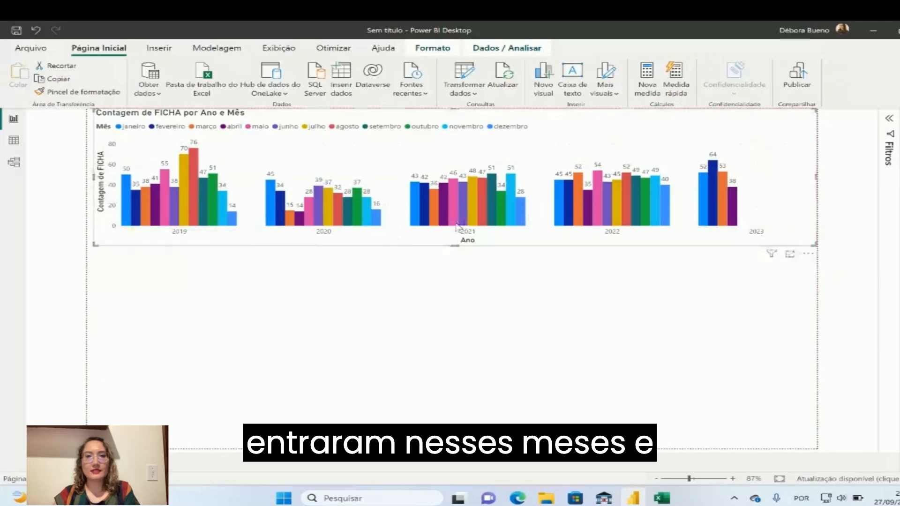
pyautogui.click(458, 277)
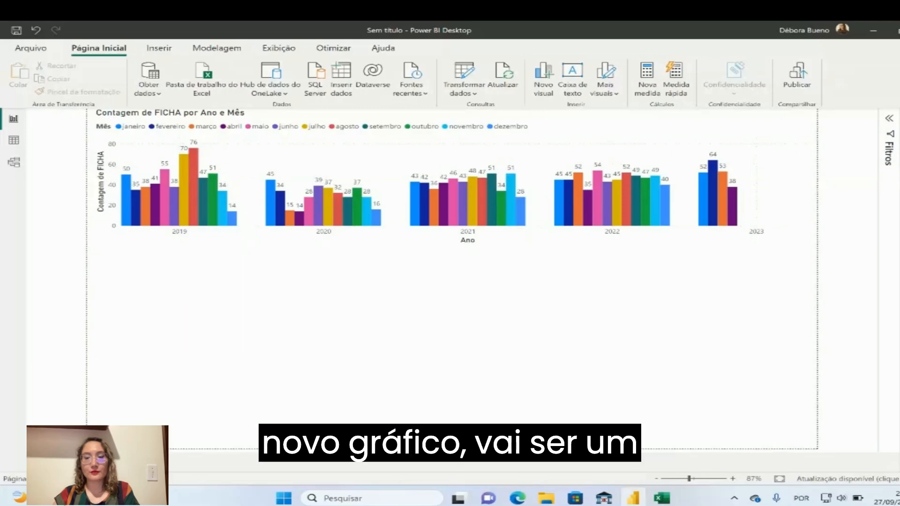
# Add a clustered bar chart below the column chart with PRODUTO on the Y axis and FICHA on the X axis
pyautogui.click(889, 118)
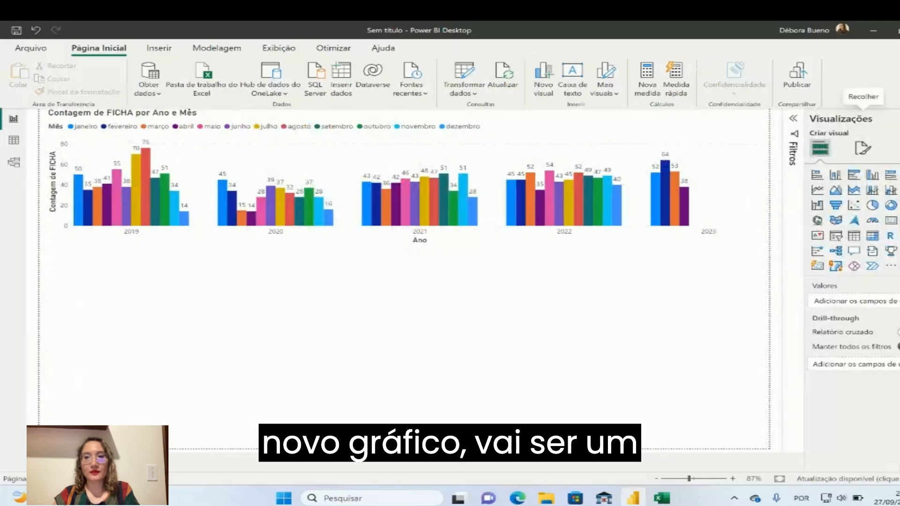
pyautogui.click(855, 177)
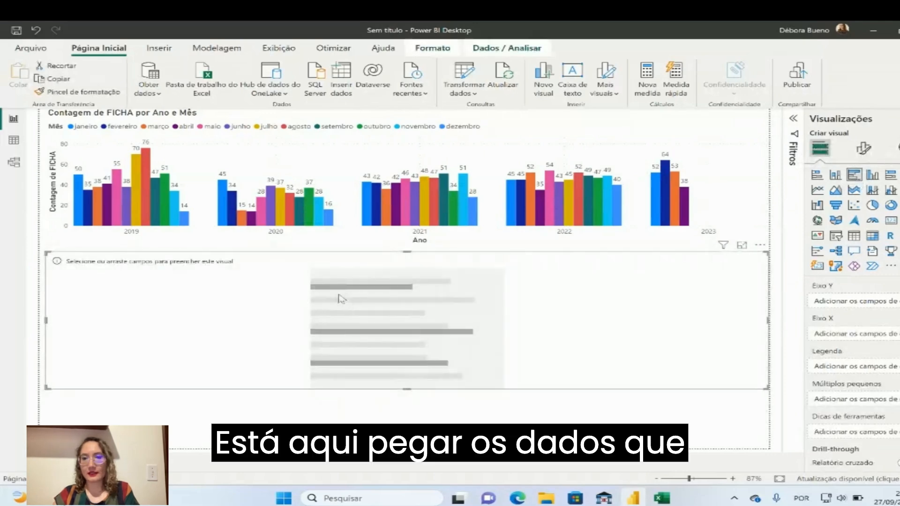
pyautogui.click(899, 119)
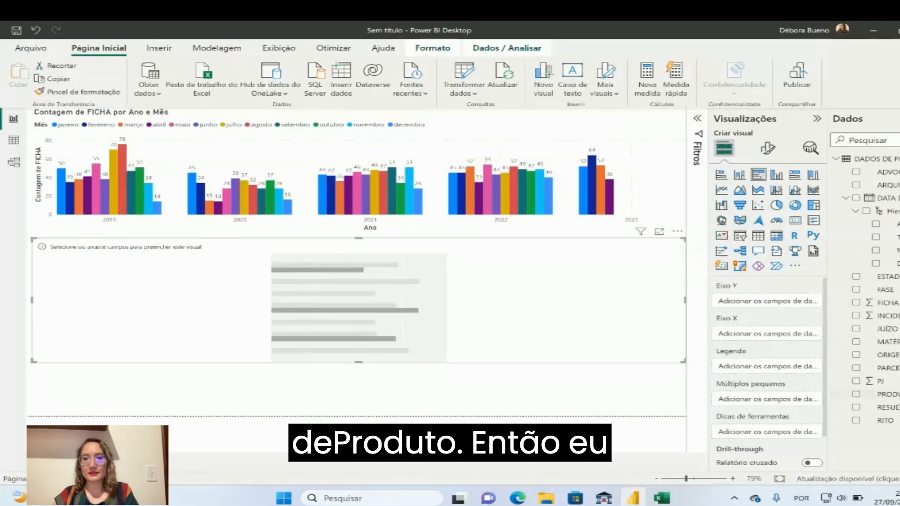
pyautogui.moveTo(889, 395); pyautogui.dragTo(787, 304)
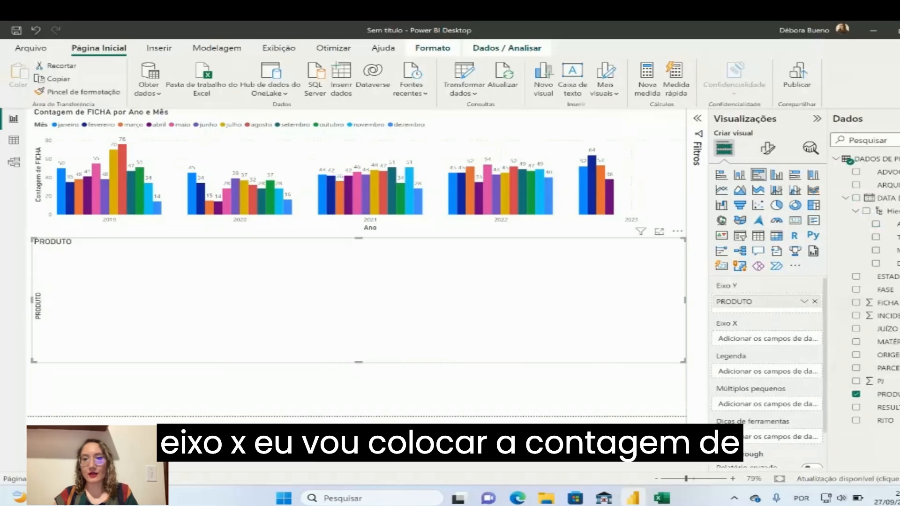
pyautogui.moveTo(886, 302); pyautogui.dragTo(792, 339)
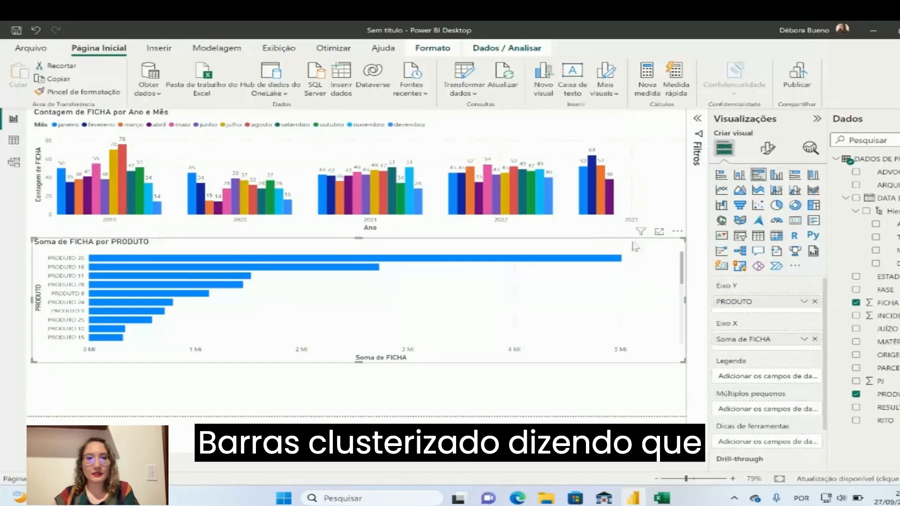
# Summarize FICHA by count (Contagem) in the product bar chart and inspect its bars
pyautogui.click(638, 196)
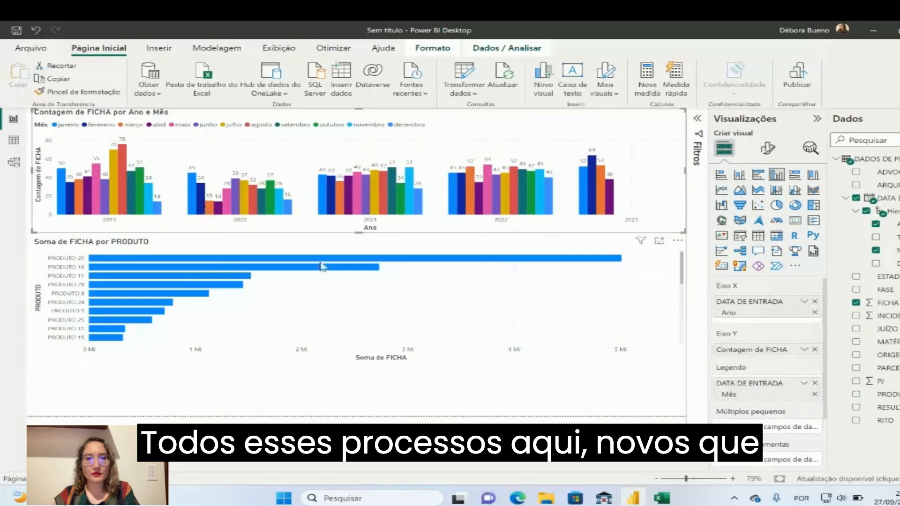
pyautogui.click(474, 305)
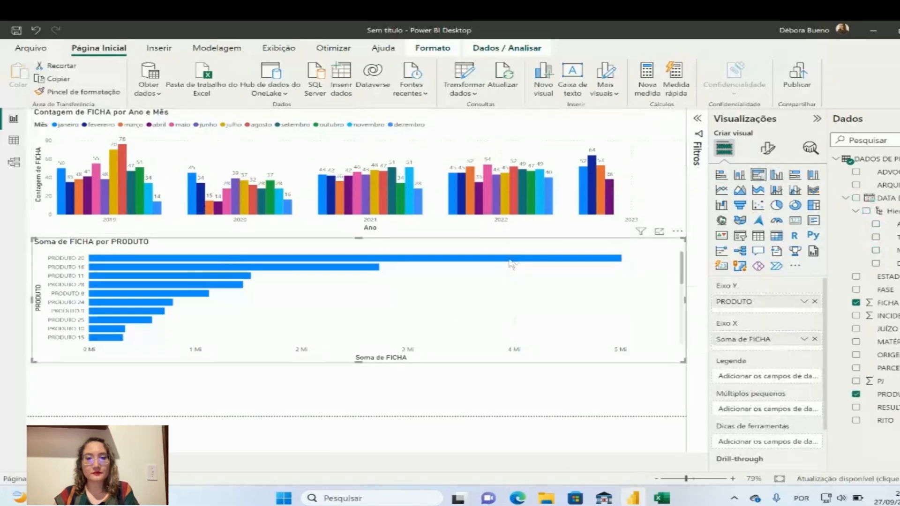
pyautogui.moveTo(511, 264)
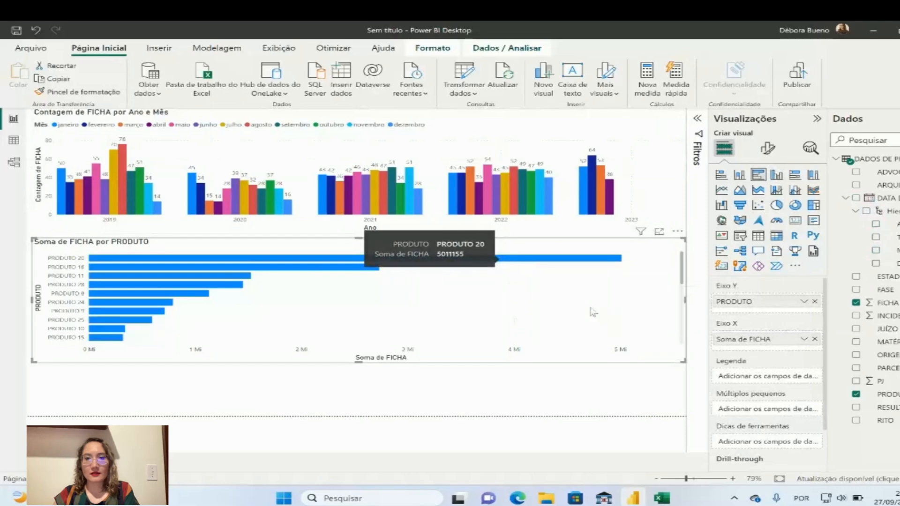
pyautogui.click(804, 343)
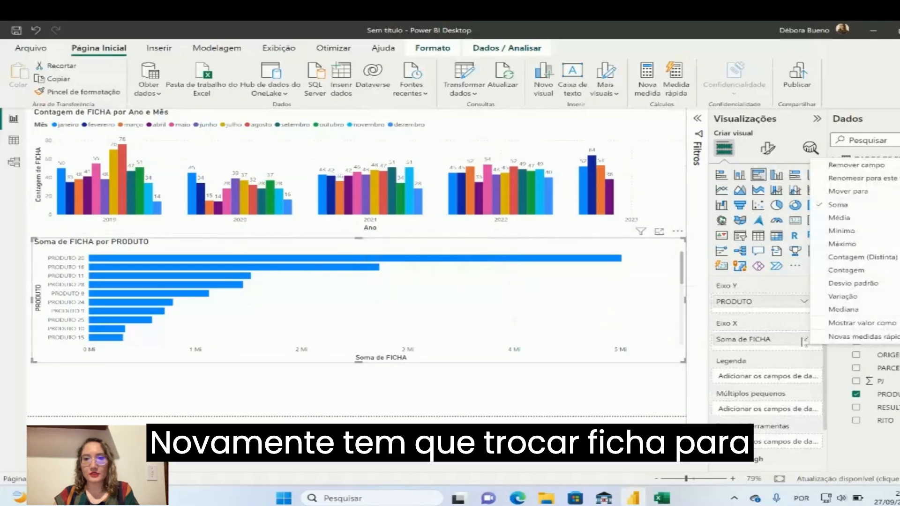
pyautogui.click(839, 271)
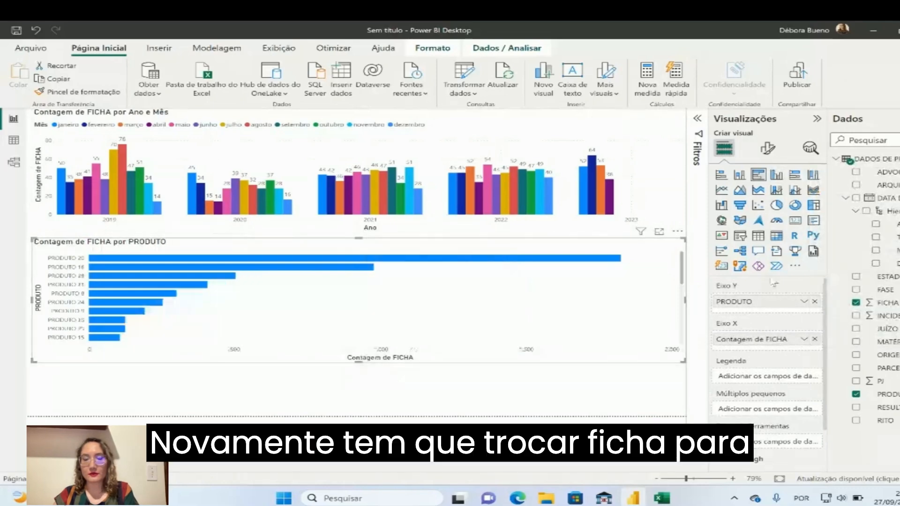
pyautogui.moveTo(608, 266)
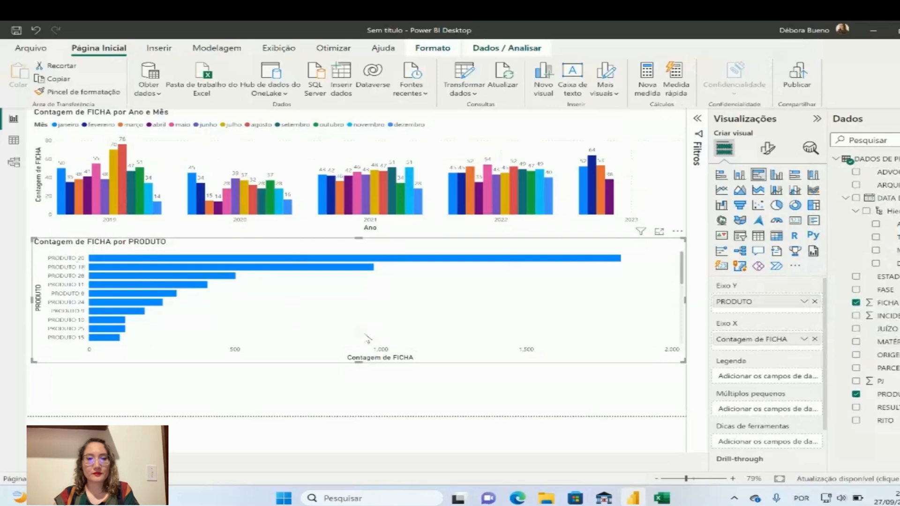
pyautogui.moveTo(112, 270)
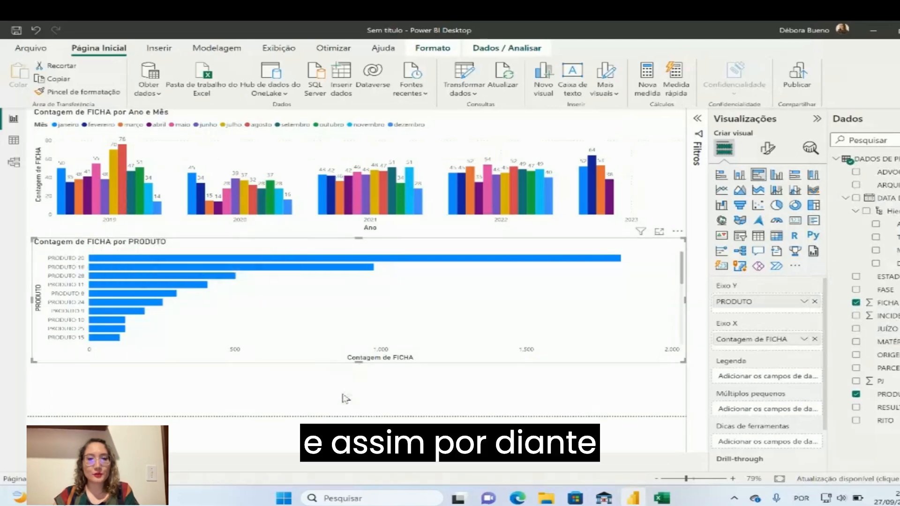
pyautogui.moveTo(682, 272)
pyautogui.mouseDown()
pyautogui.moveTo(681, 312)
pyautogui.moveTo(674, 272)
pyautogui.mouseUp()
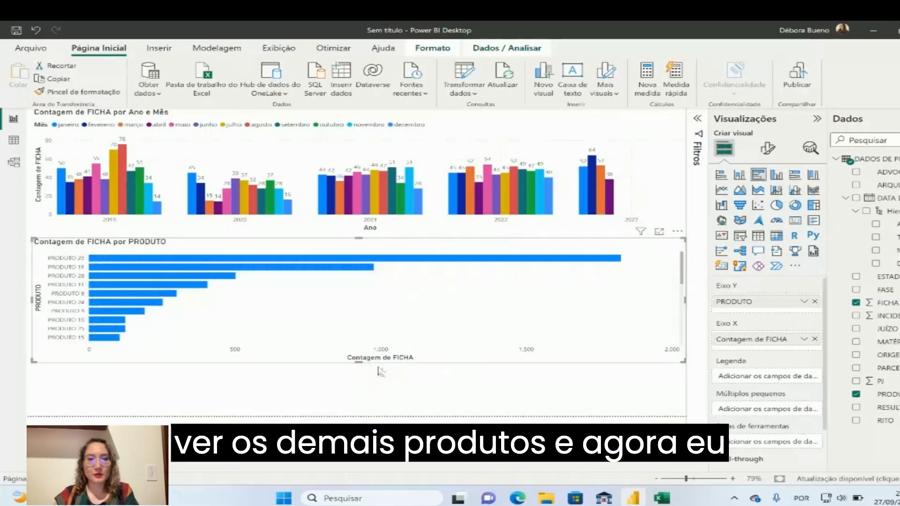
# Reduce the product bar chart's height slightly and narrow it to about the left three-fifths of the page
pyautogui.moveTo(360, 361); pyautogui.dragTo(359, 329)
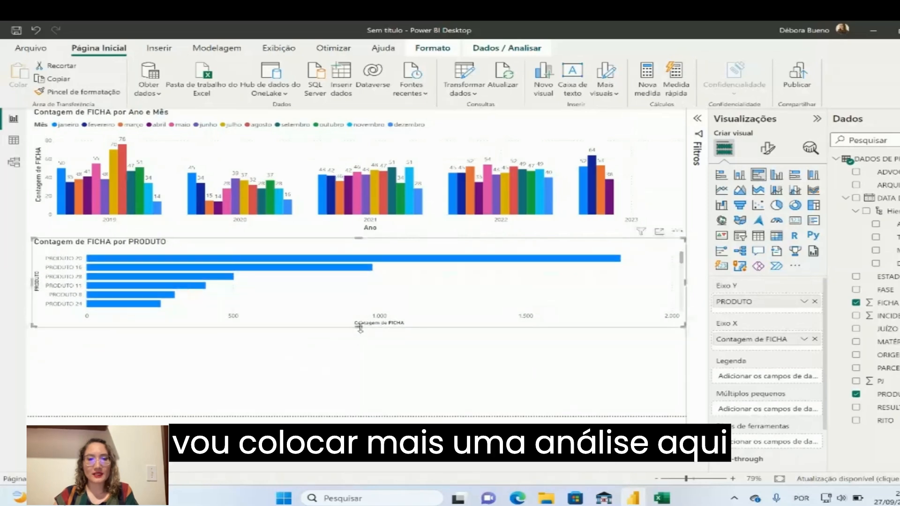
pyautogui.click(389, 354)
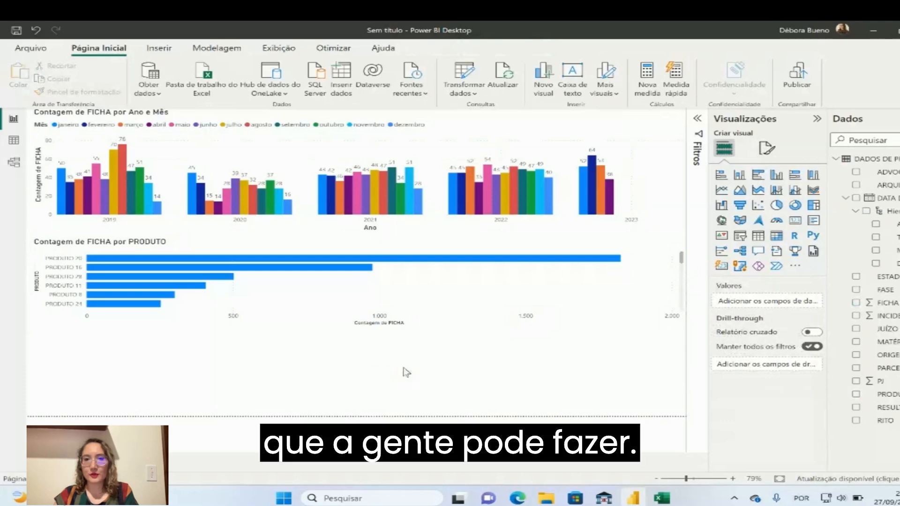
pyautogui.click(656, 297)
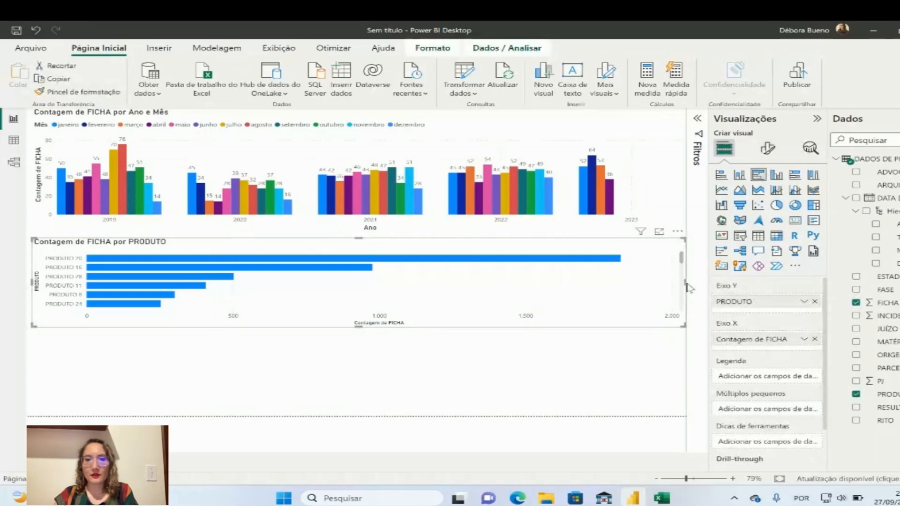
pyautogui.moveTo(689, 287); pyautogui.dragTo(443, 288)
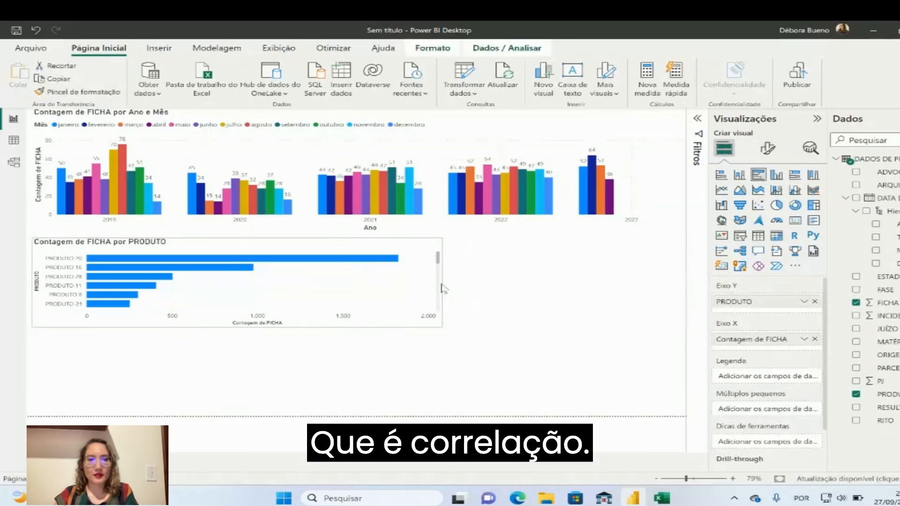
# Insert a pie chart and move it to the right side of the page, level with the product bar chart
pyautogui.click(497, 288)
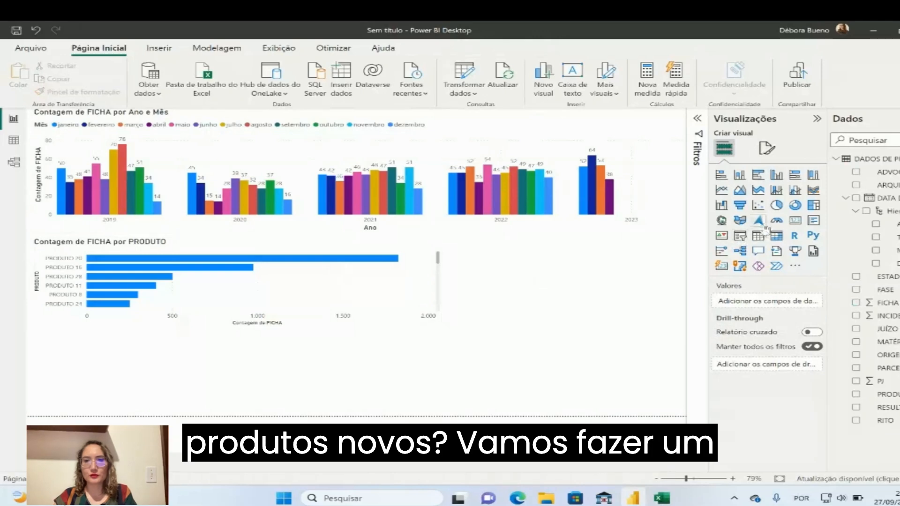
pyautogui.click(777, 206)
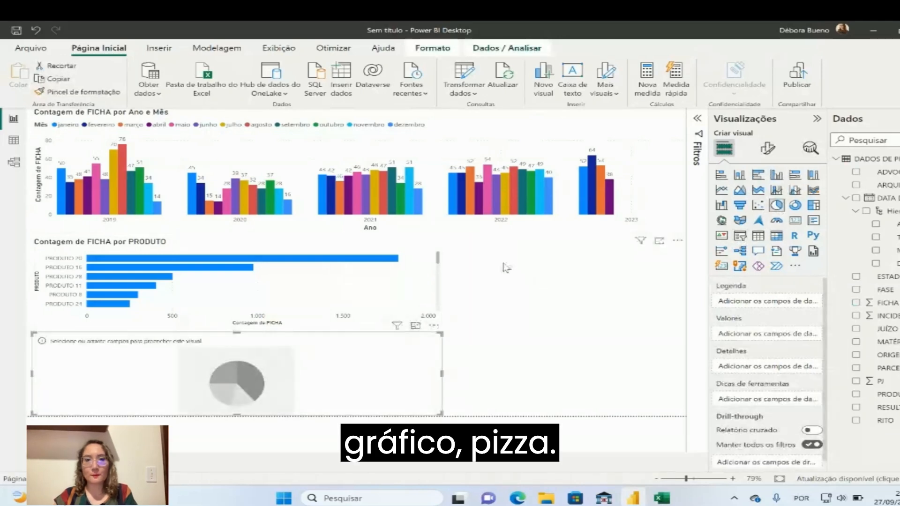
pyautogui.moveTo(398, 349); pyautogui.dragTo(586, 260)
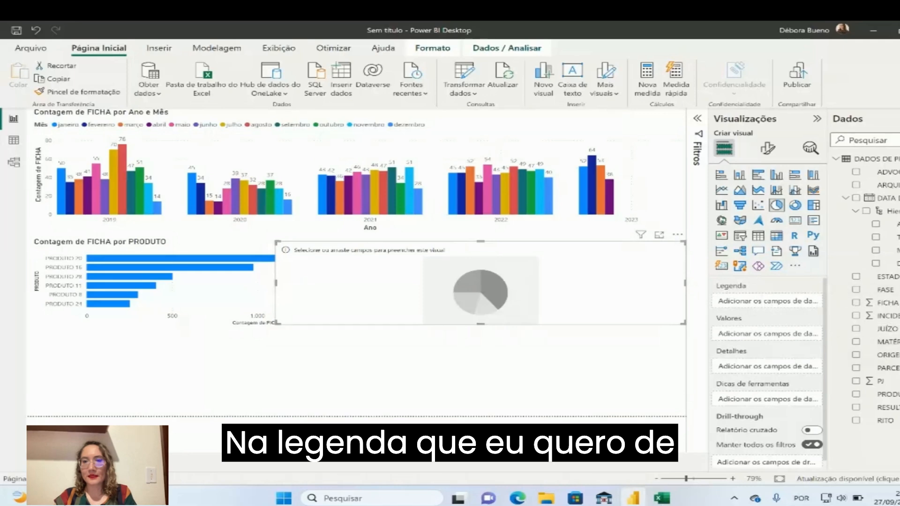
# Set the pie chart's legend to ORIGEM and its values to the count (Contagem) of FICHA
pyautogui.moveTo(887, 355); pyautogui.dragTo(744, 312)
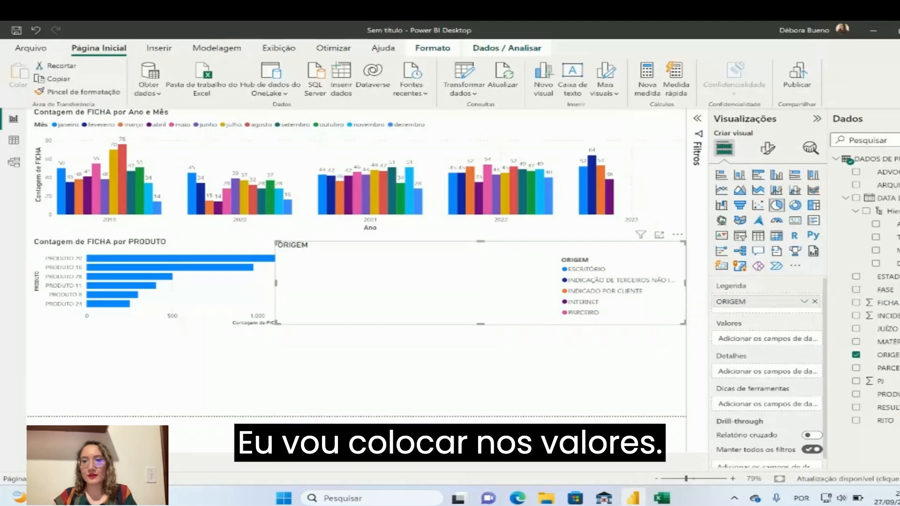
pyautogui.moveTo(888, 303); pyautogui.dragTo(789, 339)
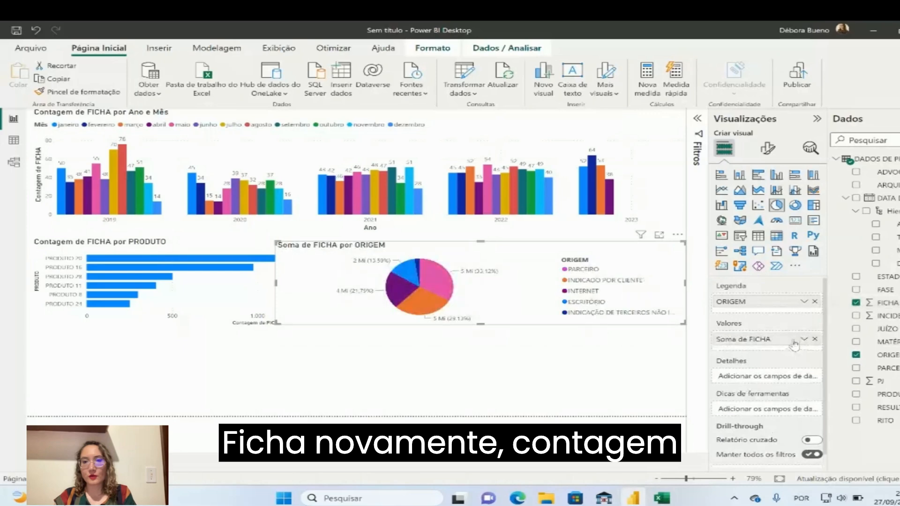
pyautogui.click(803, 339)
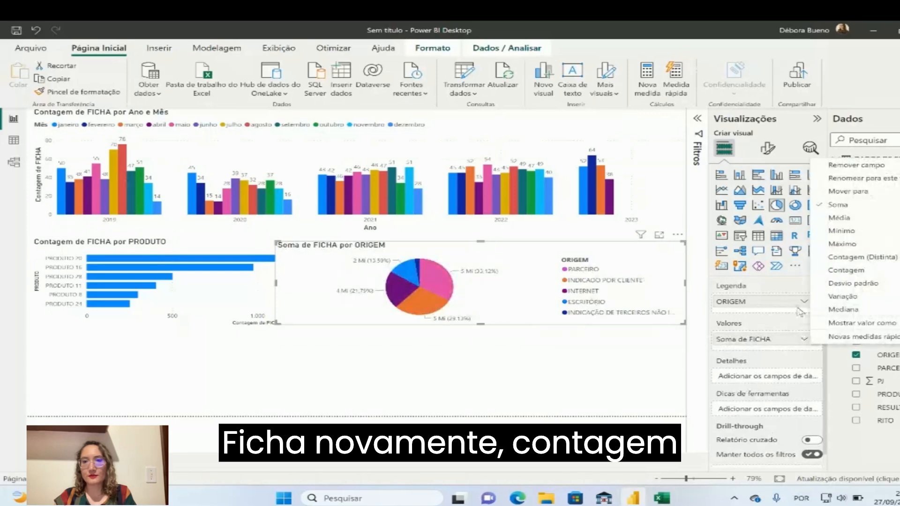
pyautogui.click(842, 271)
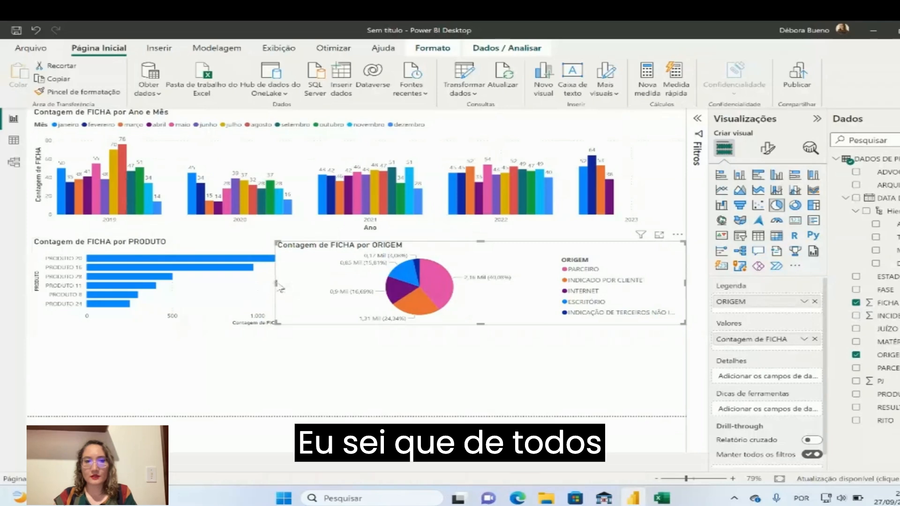
# Narrow the pie chart from its left edge to fit beside the product bar chart, inspect its slices and deselect it
pyautogui.moveTo(276, 286); pyautogui.dragTo(444, 291)
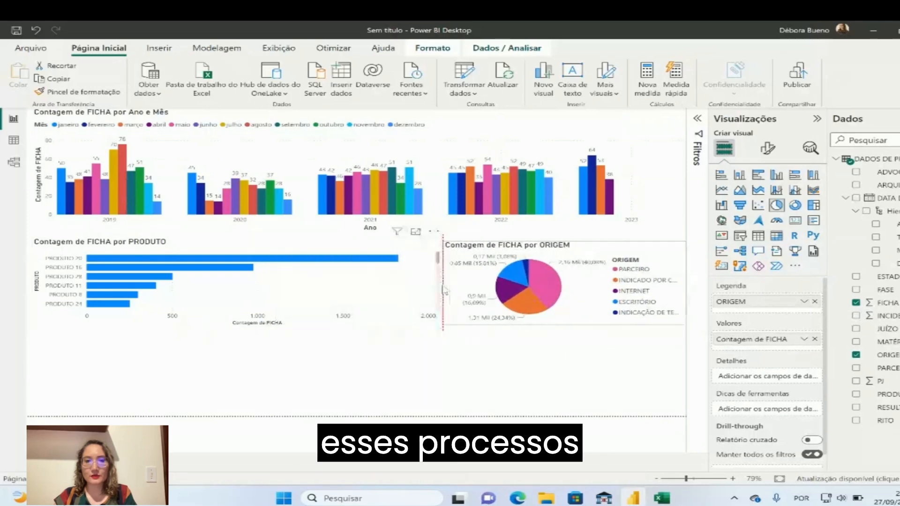
pyautogui.moveTo(539, 282)
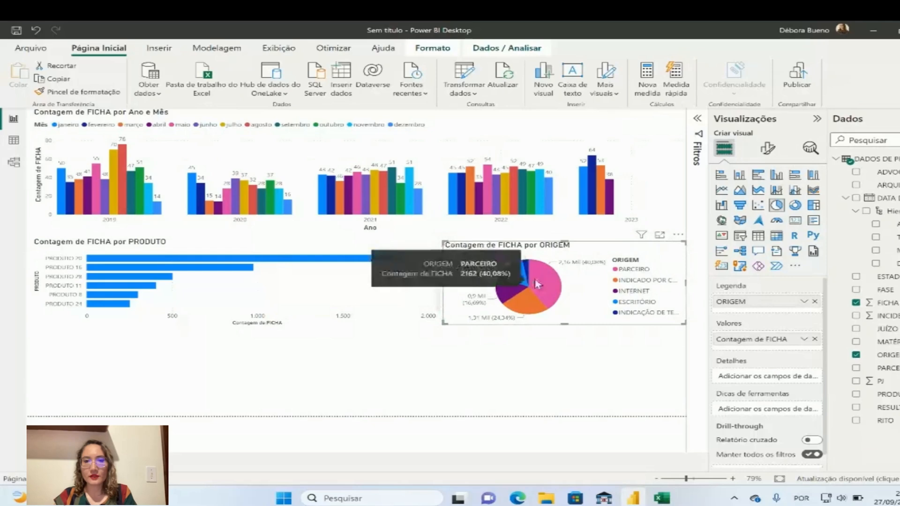
pyautogui.moveTo(527, 306)
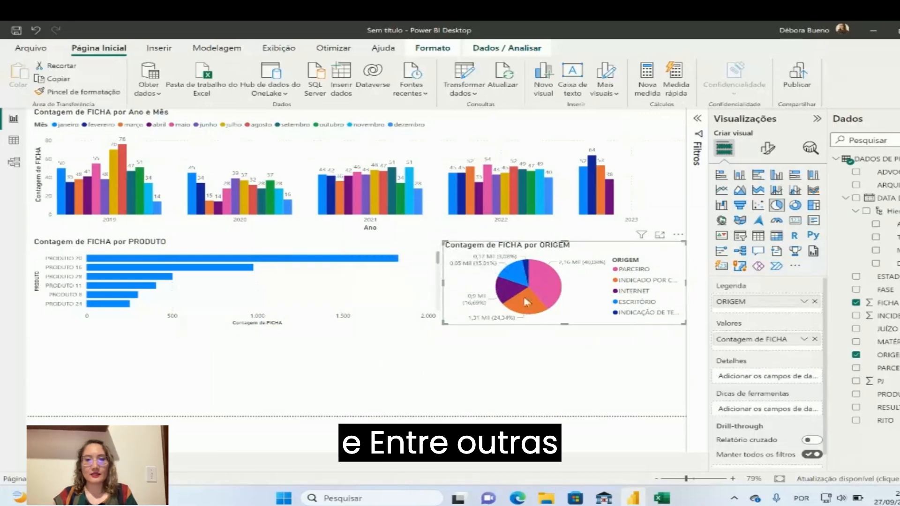
pyautogui.click(358, 248)
pyautogui.click(497, 361)
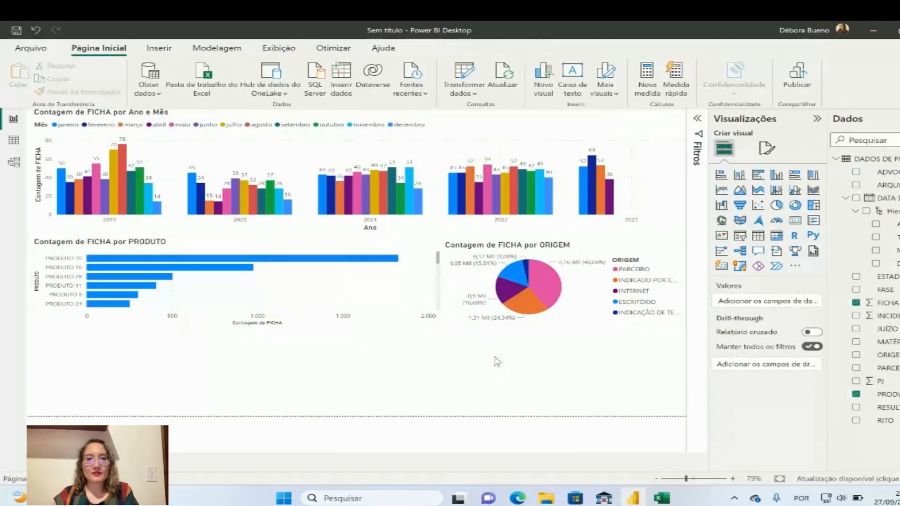
# Go through the three charts and check which filters apply to the pie chart
pyautogui.click(453, 162)
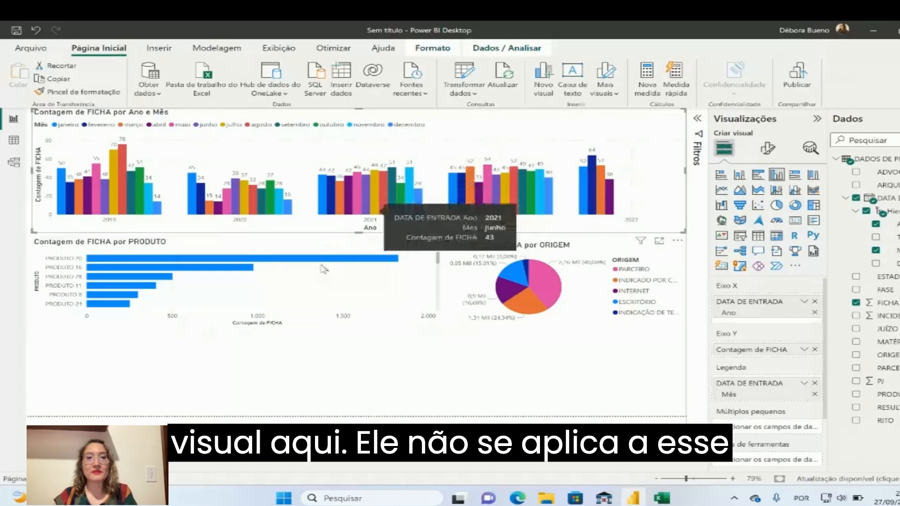
pyautogui.click(327, 282)
pyautogui.click(548, 269)
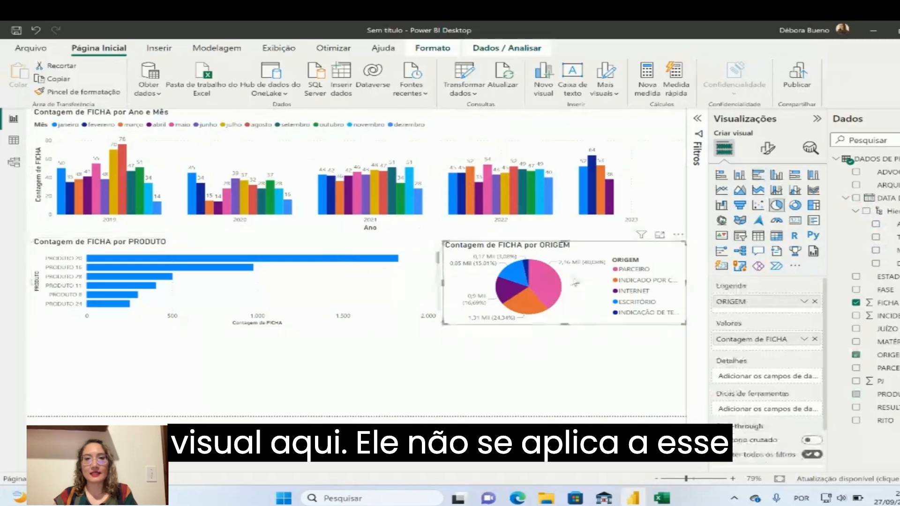
pyautogui.click(698, 119)
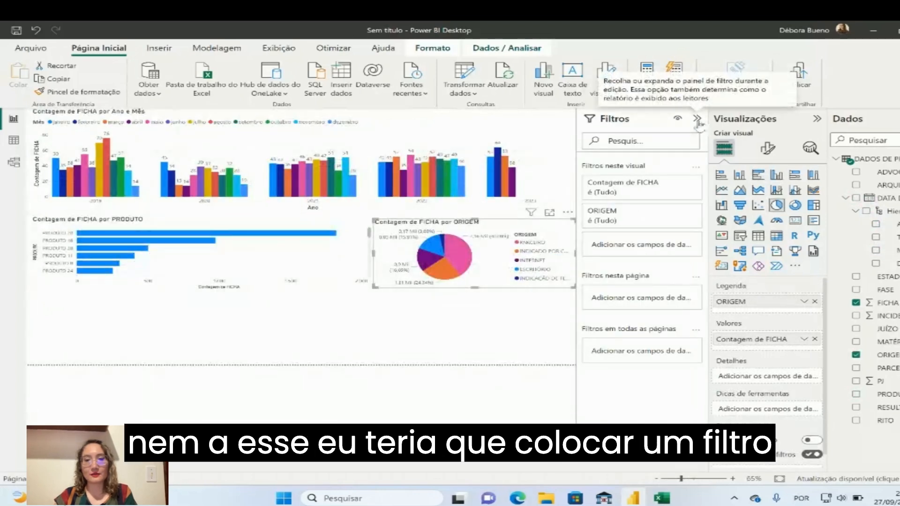
pyautogui.click(696, 120)
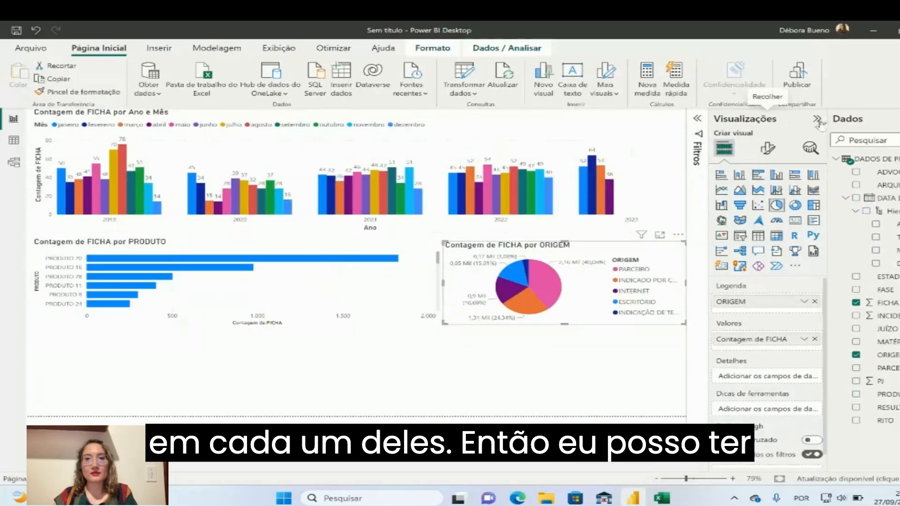
# Move the product bar chart, the pie chart and the column chart down to free space across the page's top
pyautogui.moveTo(359, 289); pyautogui.dragTo(358, 367)
pyautogui.moveTo(580, 315); pyautogui.dragTo(579, 387)
pyautogui.moveTo(424, 169); pyautogui.dragTo(425, 236)
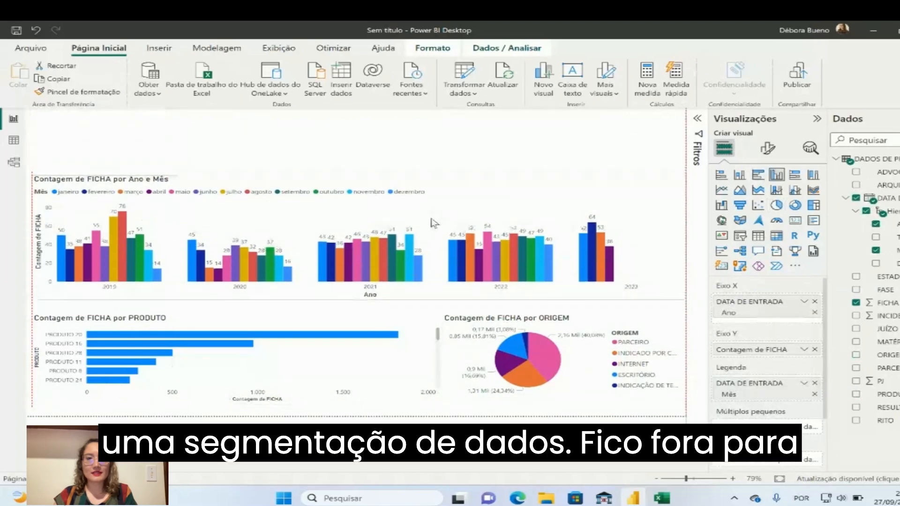
# Add a slicer (Segmentação de Dados) to the page with Ano from DATA DE ENTRADA as its field
pyautogui.click(388, 126)
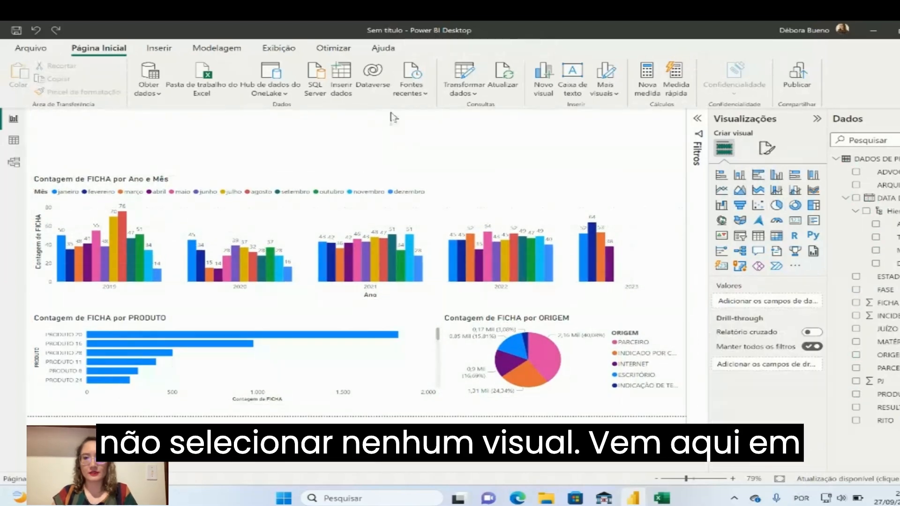
pyautogui.click(740, 236)
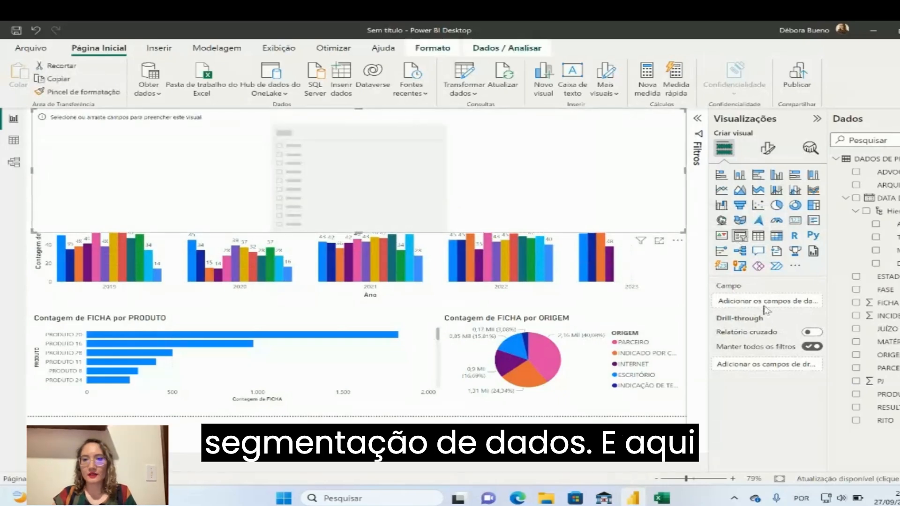
pyautogui.moveTo(882, 224); pyautogui.dragTo(782, 311)
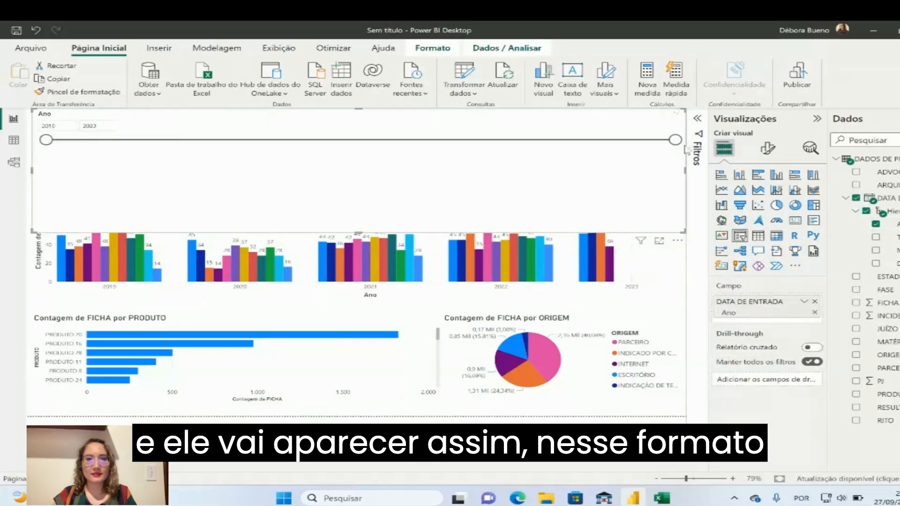
pyautogui.moveTo(675, 139)
pyautogui.mouseDown()
pyautogui.moveTo(323, 141)
pyautogui.moveTo(627, 140)
pyautogui.moveTo(682, 151)
pyautogui.mouseUp()
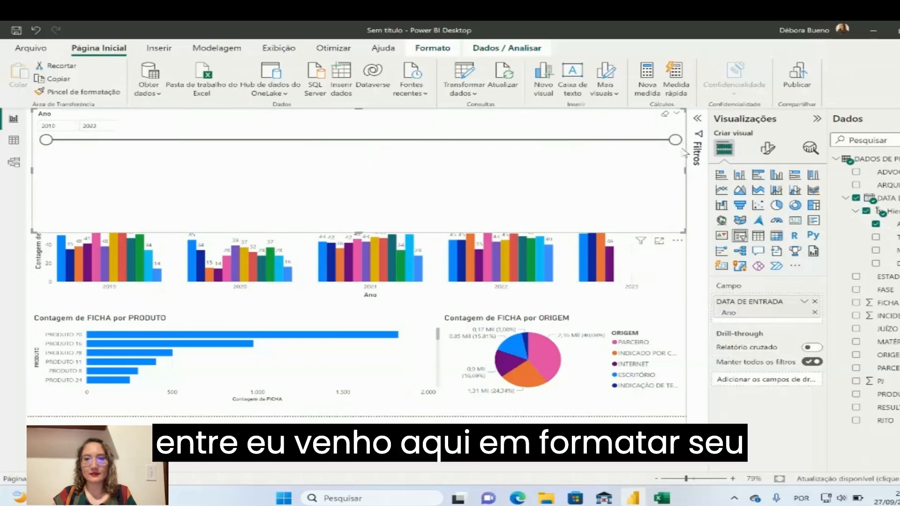
# Set the Ano slicer's style to Suspenso and expand its list of years
pyautogui.click(774, 153)
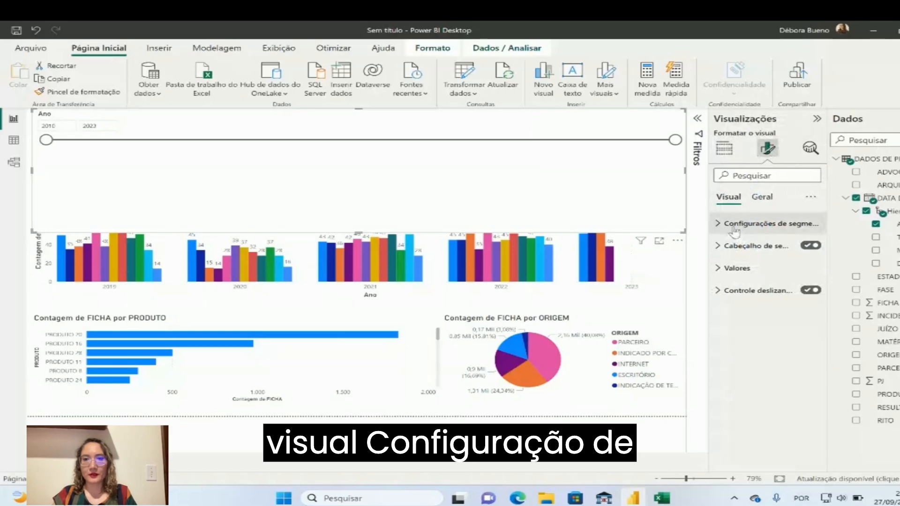
pyautogui.click(734, 225)
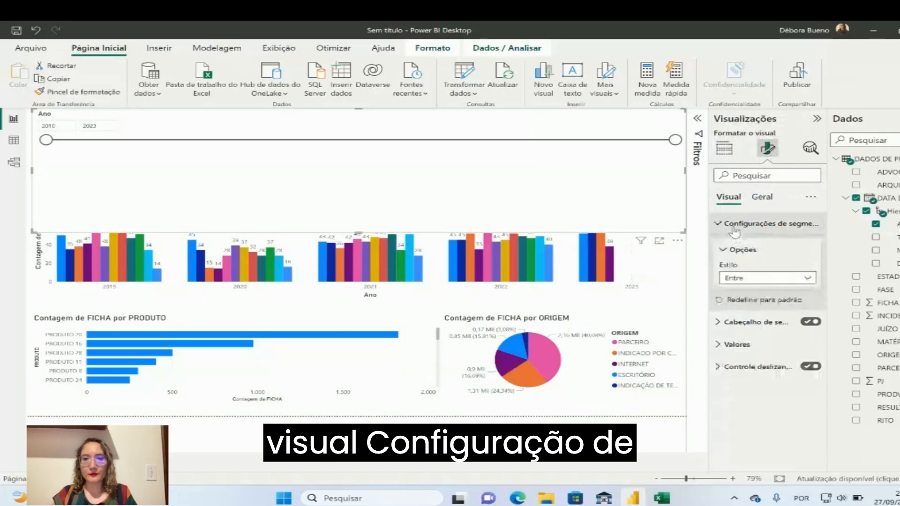
pyautogui.click(761, 278)
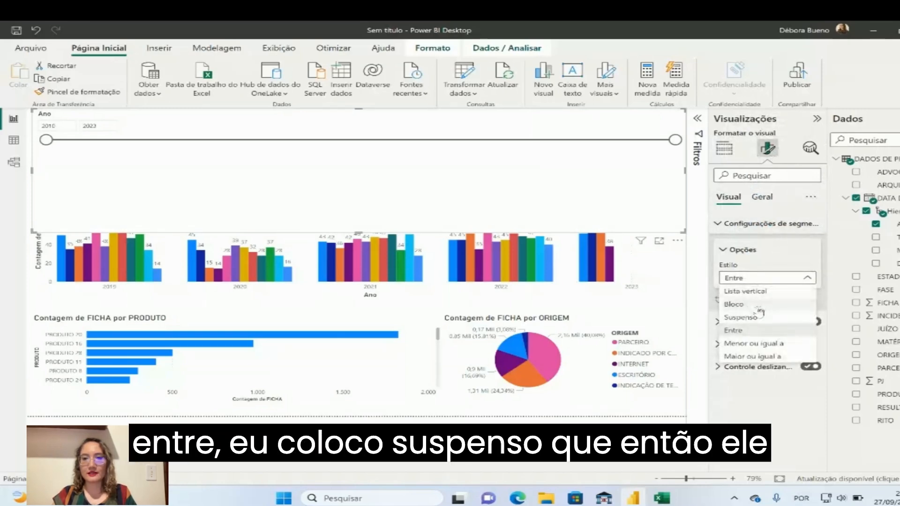
pyautogui.click(741, 318)
pyautogui.click(265, 136)
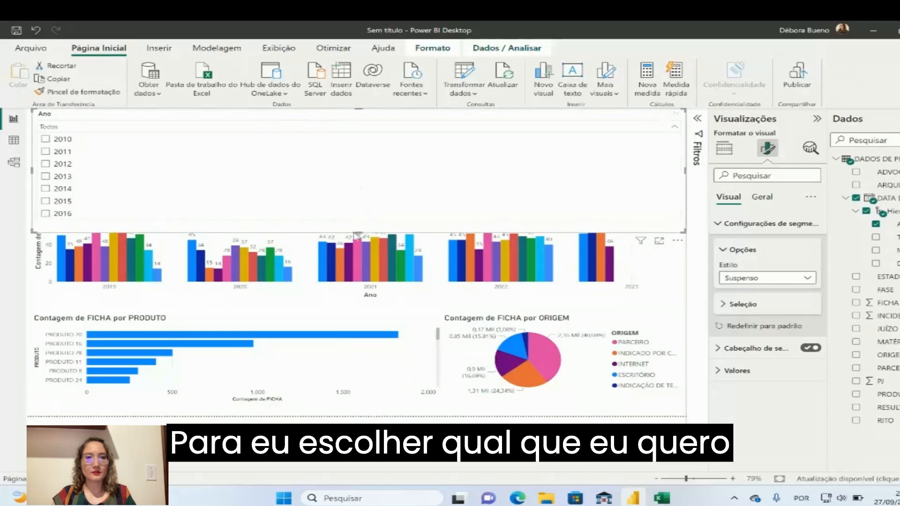
# Shrink the Ano slicer to a small box and place it in the page's upper right corner
pyautogui.moveTo(361, 232); pyautogui.dragTo(379, 138)
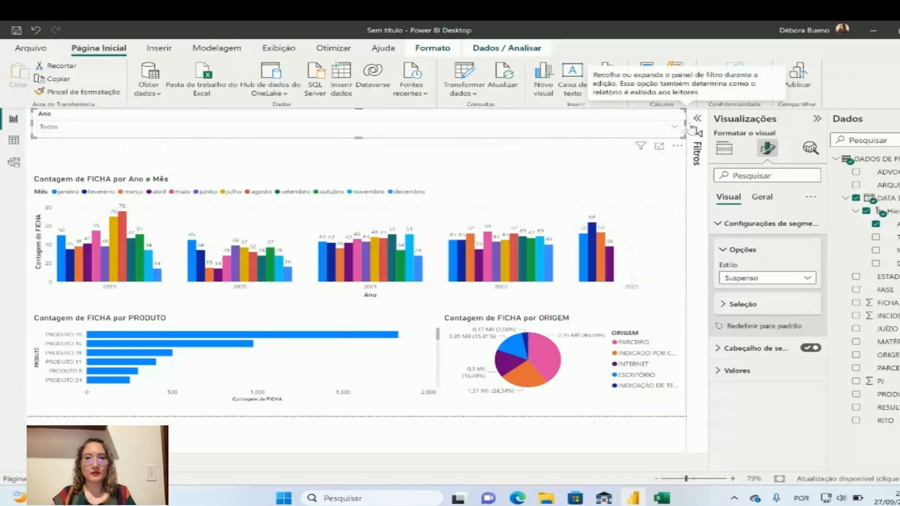
pyautogui.moveTo(693, 129); pyautogui.dragTo(151, 131)
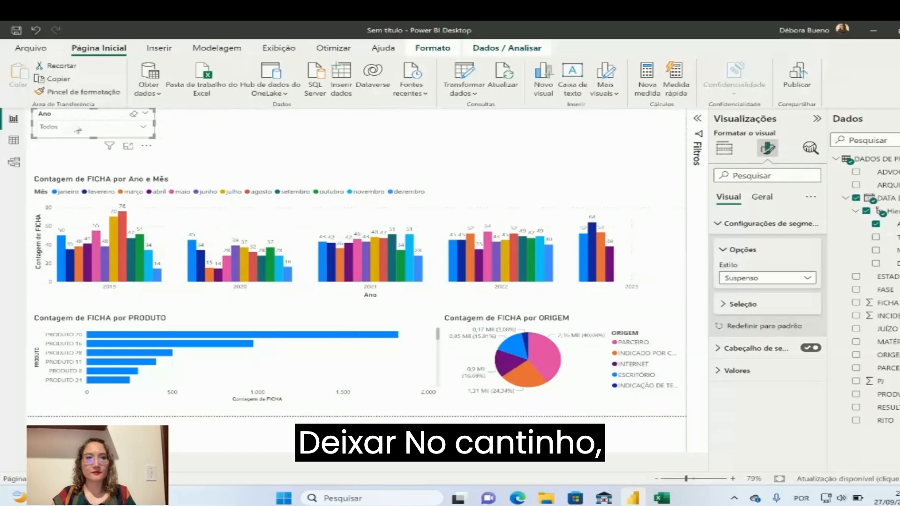
pyautogui.moveTo(67, 142); pyautogui.dragTo(592, 154)
pyautogui.click(467, 150)
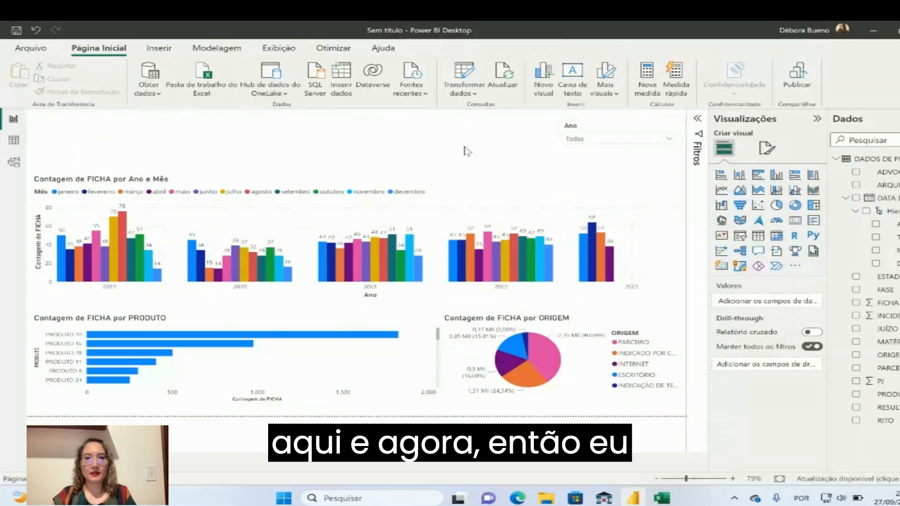
# Try filtering the report by single years from 2011 onward with the Ano slicer
pyautogui.click(624, 142)
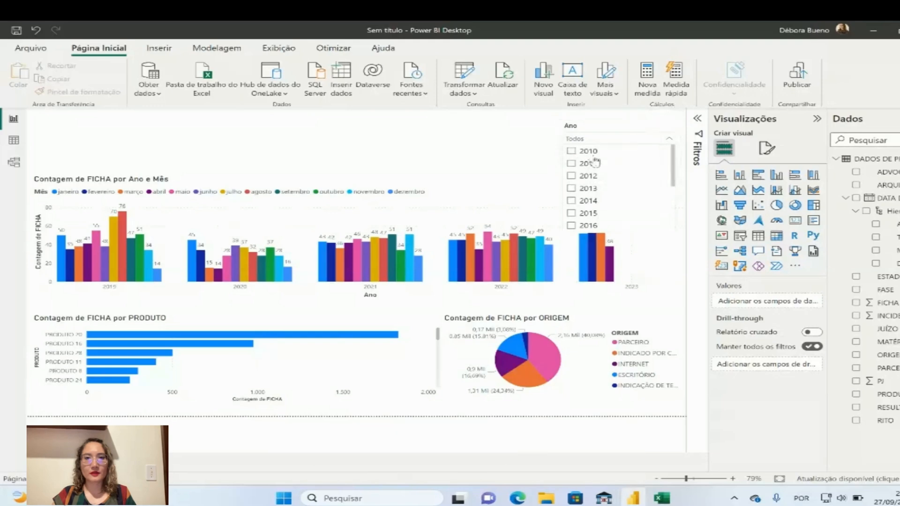
pyautogui.click(572, 163)
pyautogui.click(571, 176)
pyautogui.click(572, 188)
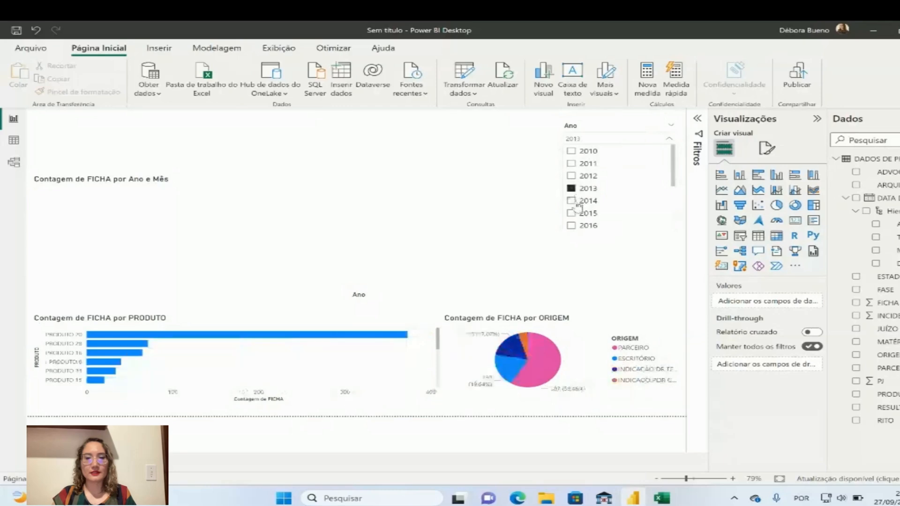
pyautogui.click(572, 201)
pyautogui.click(571, 213)
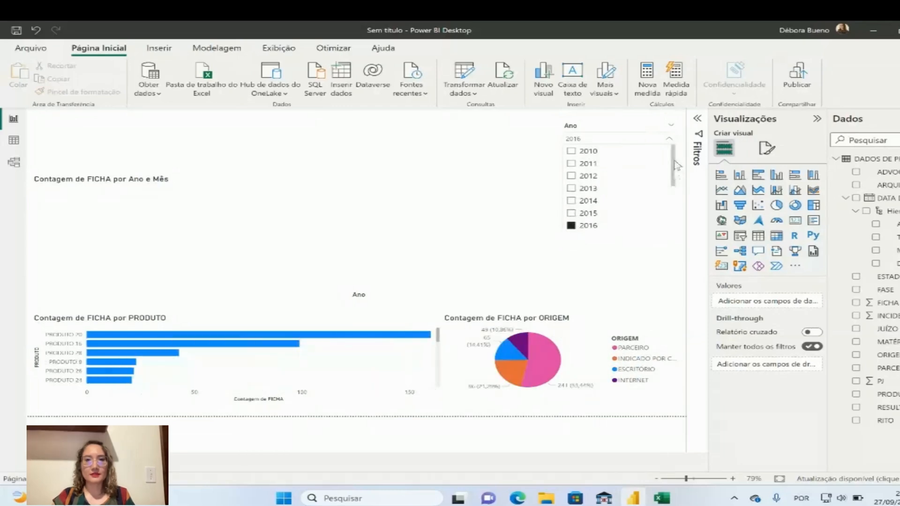
# Select the years 2019 to 2023 together in the Ano slicer and collapse its list
pyautogui.moveTo(674, 167); pyautogui.dragTo(672, 217)
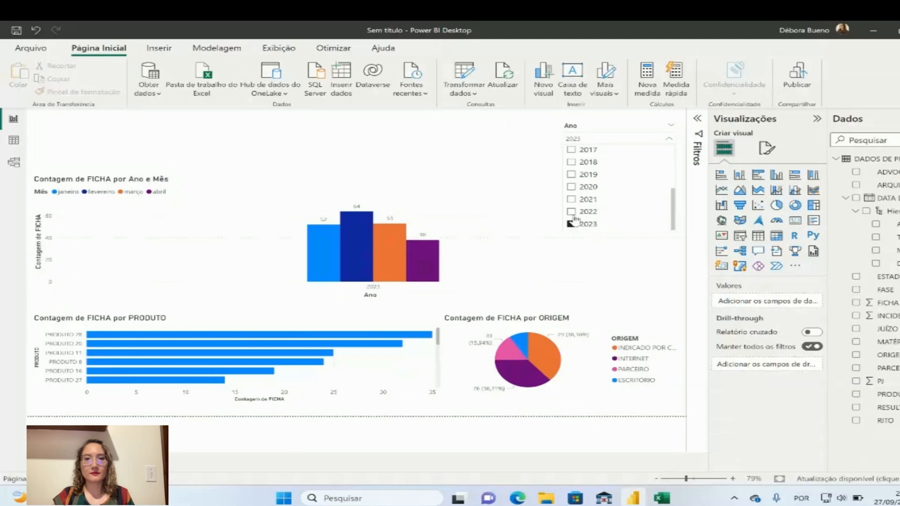
pyautogui.keyDown('ctrl'); pyautogui.click(573, 213); pyautogui.keyUp('ctrl')
pyautogui.keyDown('ctrl'); pyautogui.click(573, 201); pyautogui.keyUp('ctrl')
pyautogui.keyDown('ctrl'); pyautogui.click(573, 189); pyautogui.keyUp('ctrl')
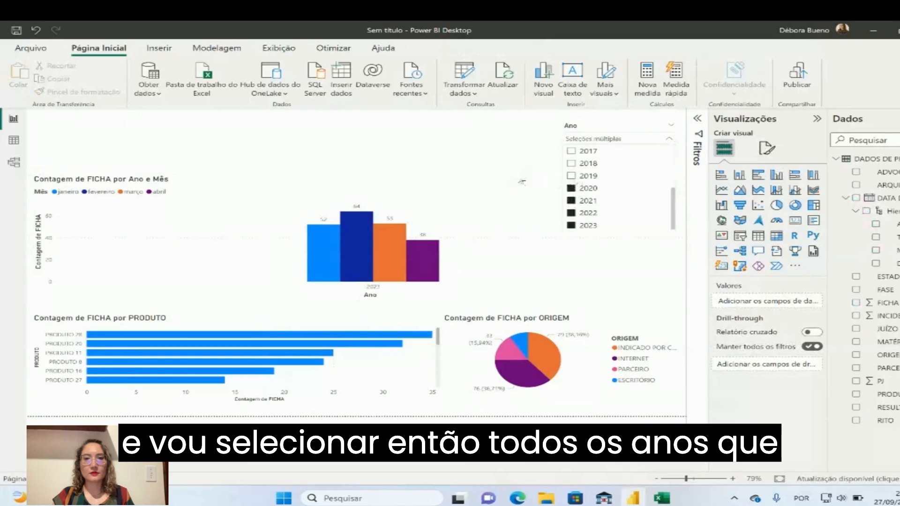
pyautogui.keyDown('ctrl'); pyautogui.click(573, 177); pyautogui.keyUp('ctrl')
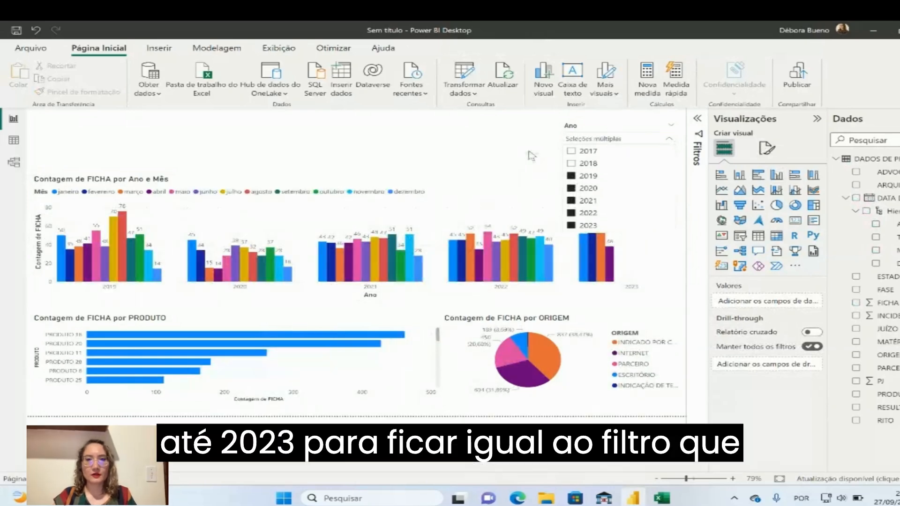
pyautogui.click(532, 157)
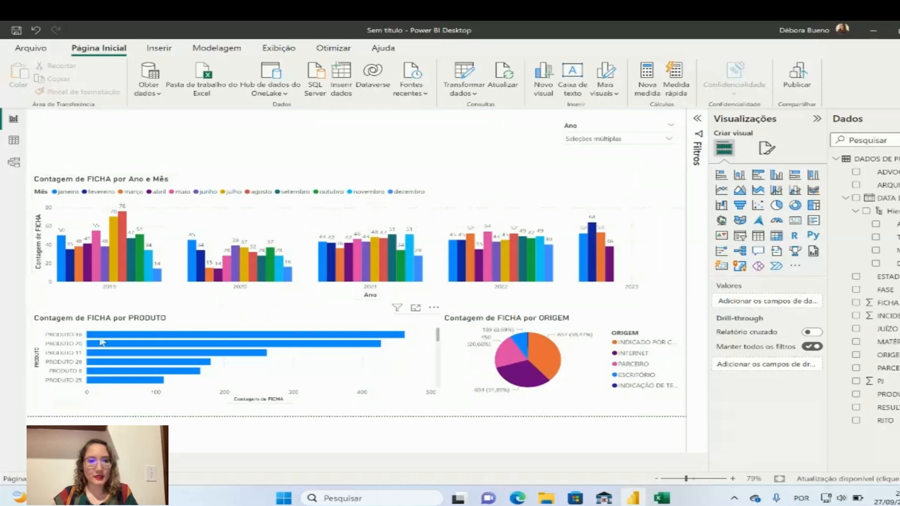
# Examine the FICHA counts of the leading products in the bar chart and of the largest origins in the pie chart
pyautogui.moveTo(130, 337)
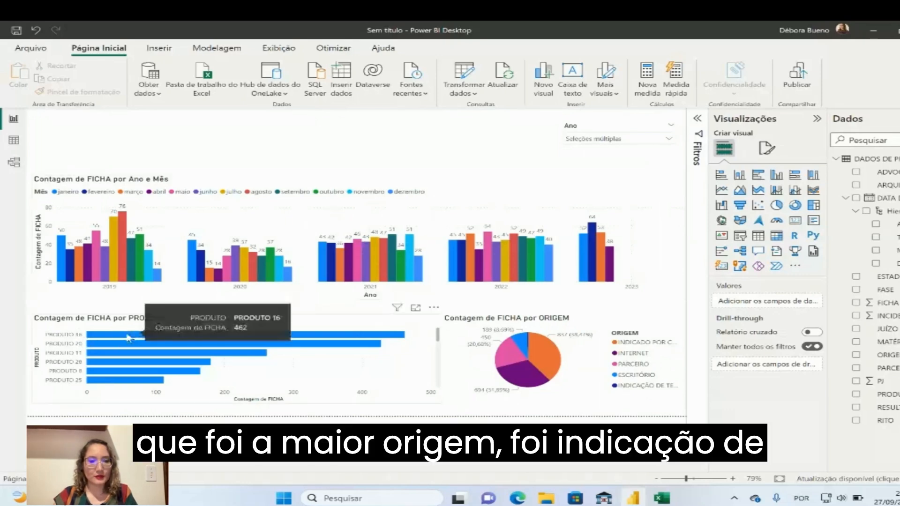
pyautogui.moveTo(280, 347)
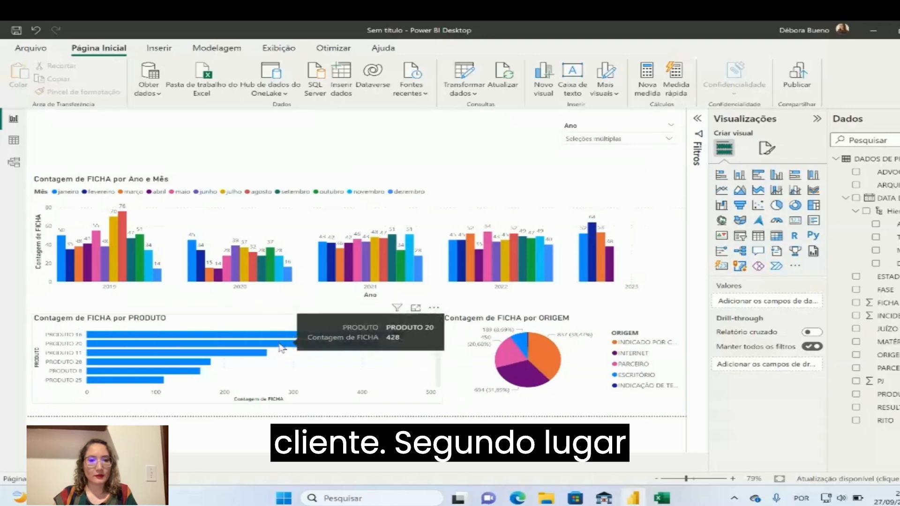
pyautogui.moveTo(261, 358)
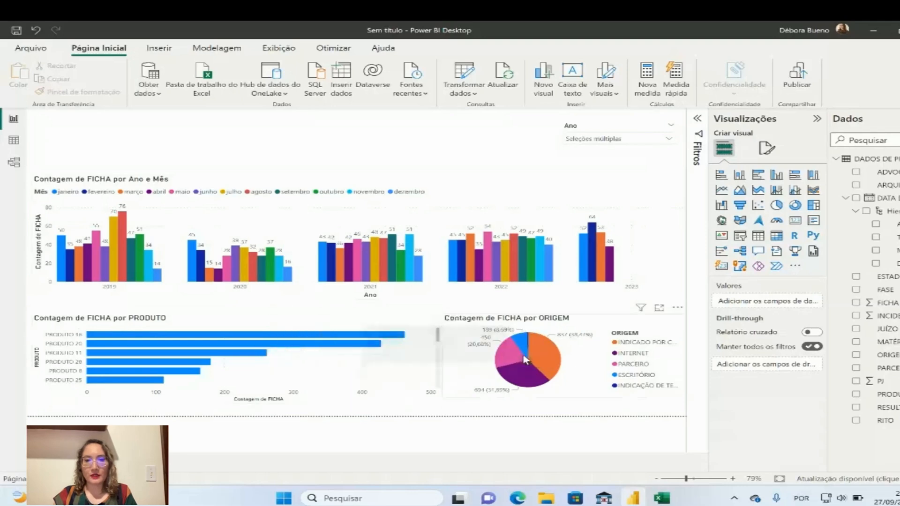
pyautogui.moveTo(555, 360)
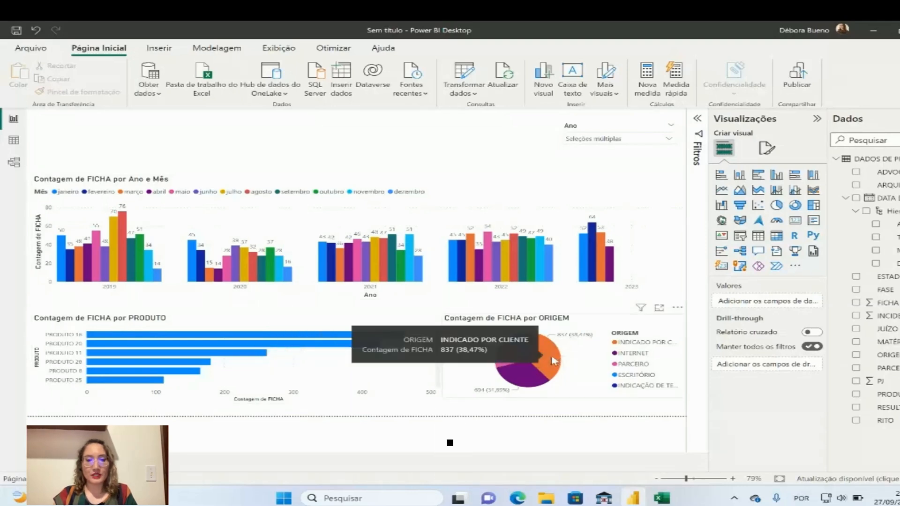
pyautogui.moveTo(531, 383)
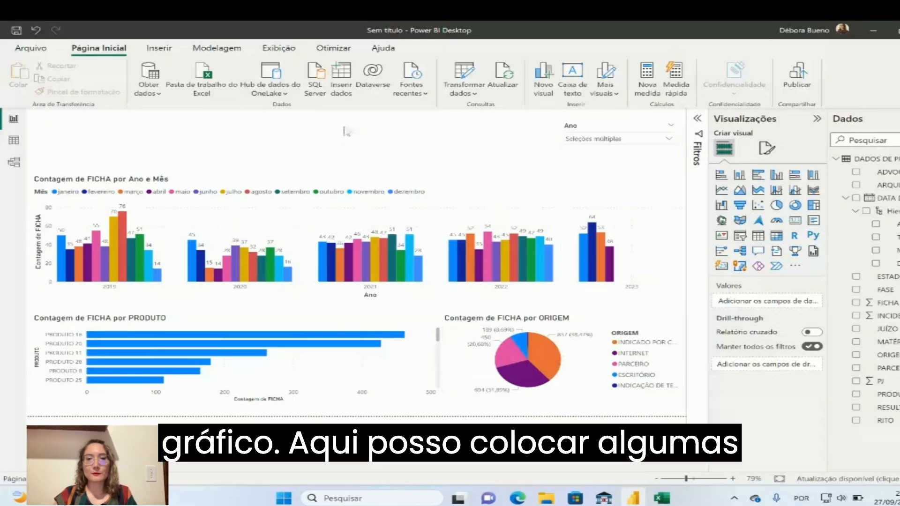
# Add a card (Cartão) with the count (Contagem) of FICHA and shrink it to fit above the column chart
pyautogui.click(794, 225)
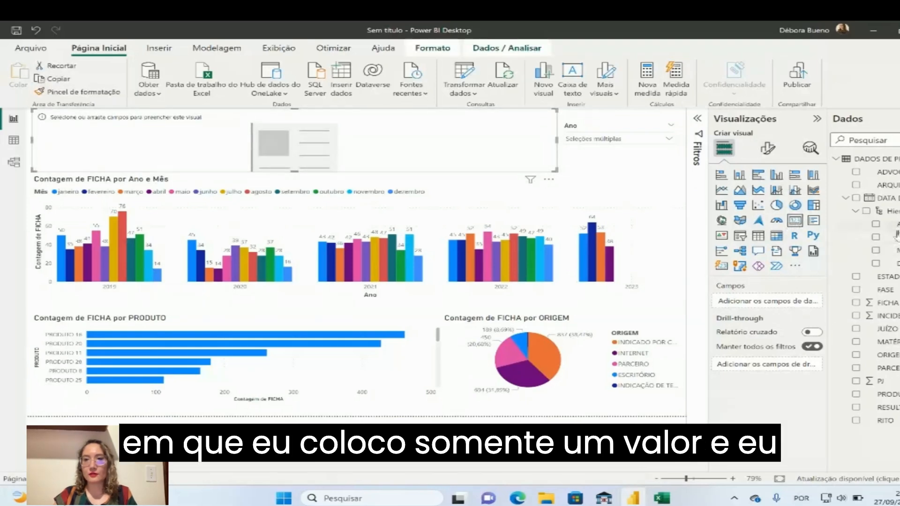
pyautogui.moveTo(898, 307); pyautogui.dragTo(803, 305)
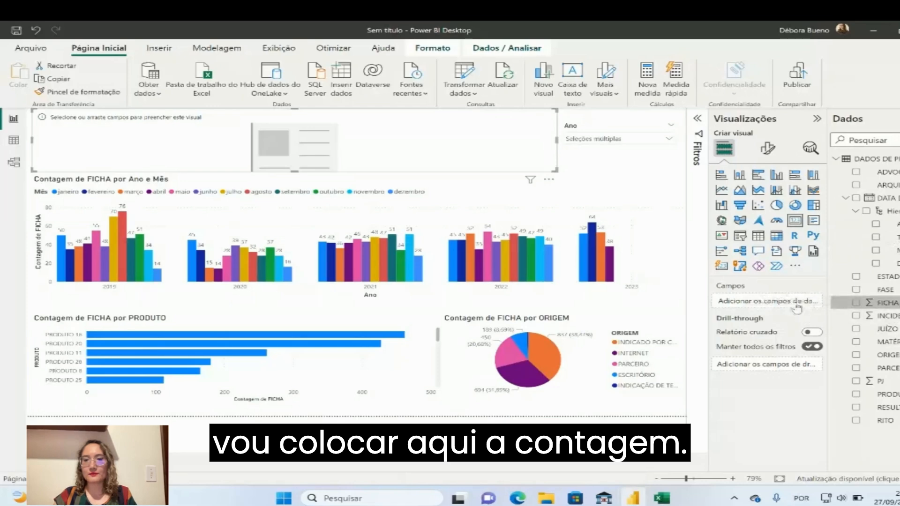
pyautogui.click(803, 303)
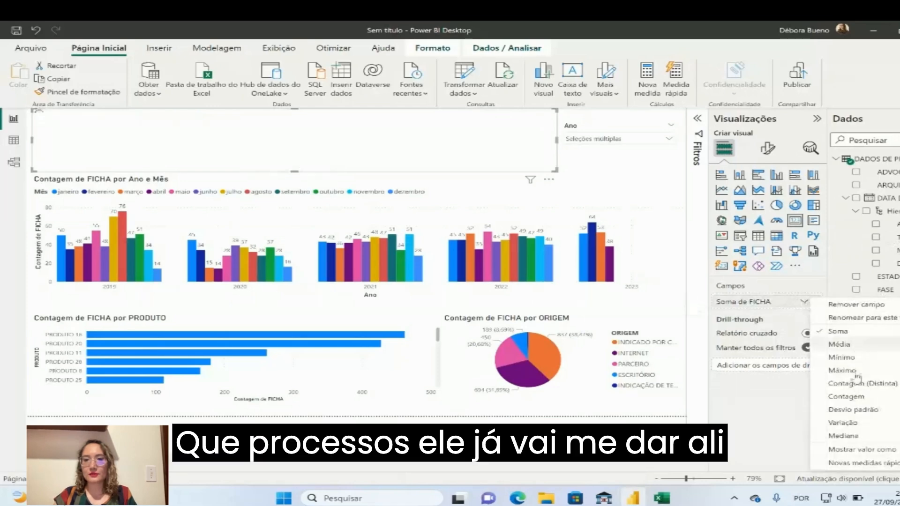
pyautogui.click(861, 397)
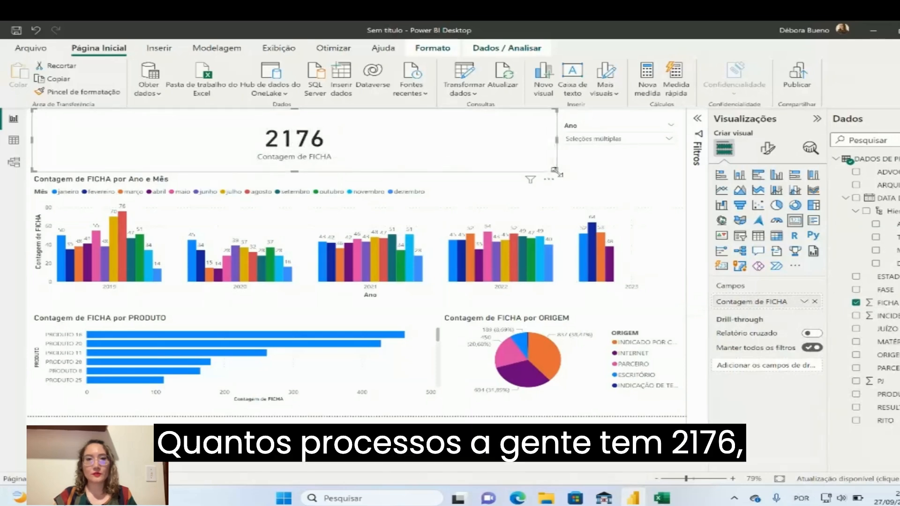
pyautogui.moveTo(558, 173); pyautogui.dragTo(217, 139)
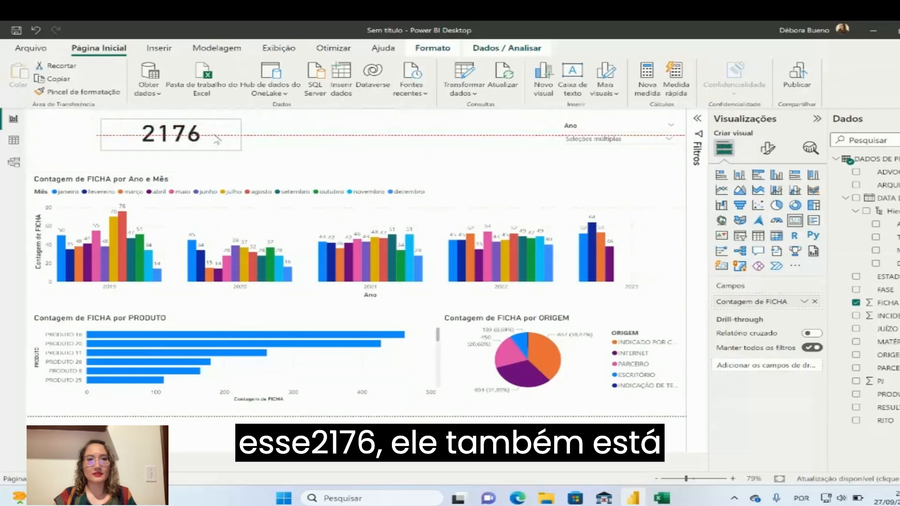
pyautogui.click(328, 143)
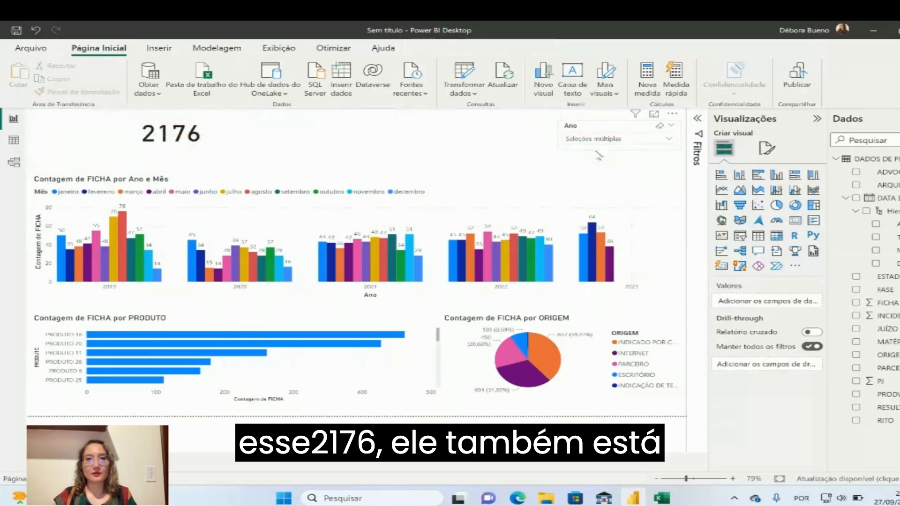
# Add the years 2018 back to 2010 to the existing selection in the Ano slicer
pyautogui.click(615, 139)
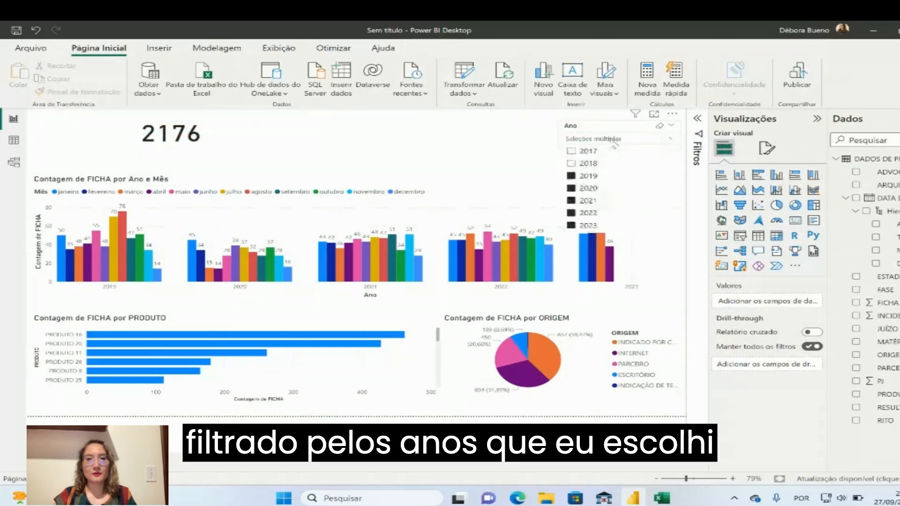
pyautogui.click(577, 167)
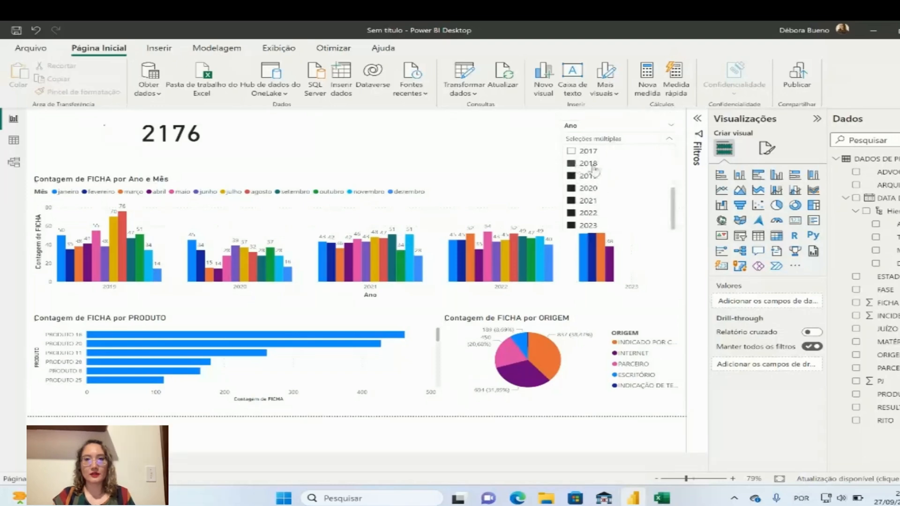
pyautogui.scroll(1, 675, 200)
pyautogui.scroll(2, 675, 199)
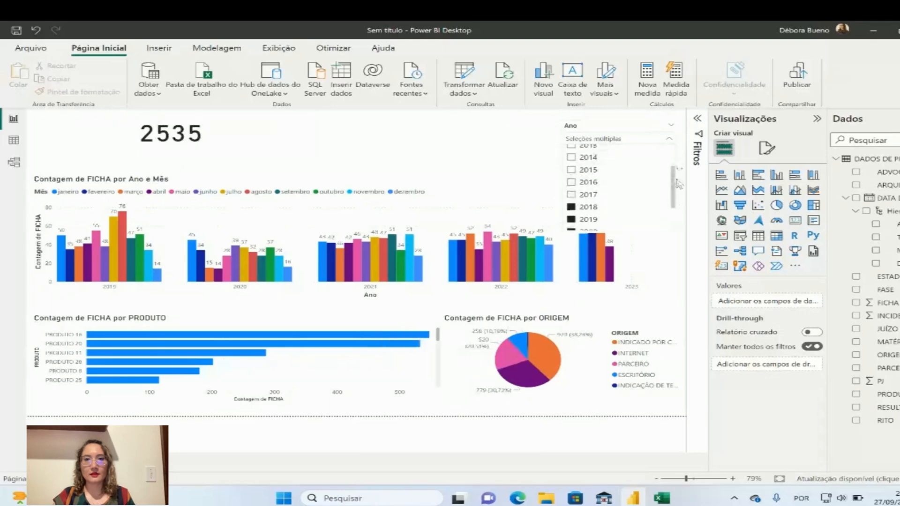
pyautogui.click(572, 194)
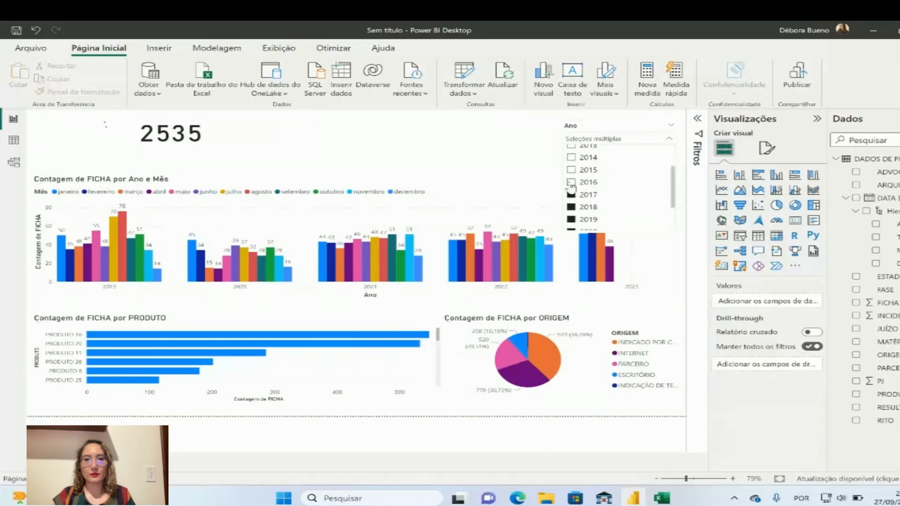
pyautogui.click(571, 182)
pyautogui.click(573, 170)
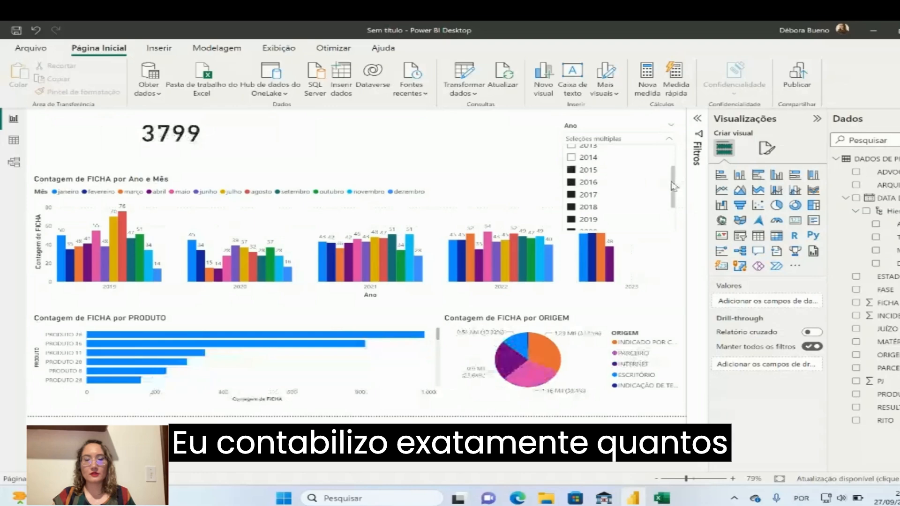
pyautogui.scroll(2, 649, 181)
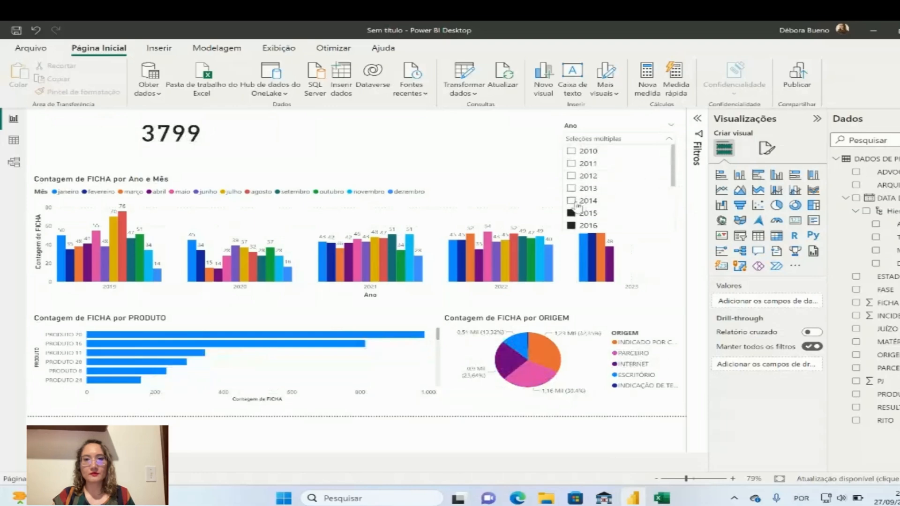
pyautogui.click(571, 201)
pyautogui.click(571, 188)
pyautogui.click(572, 176)
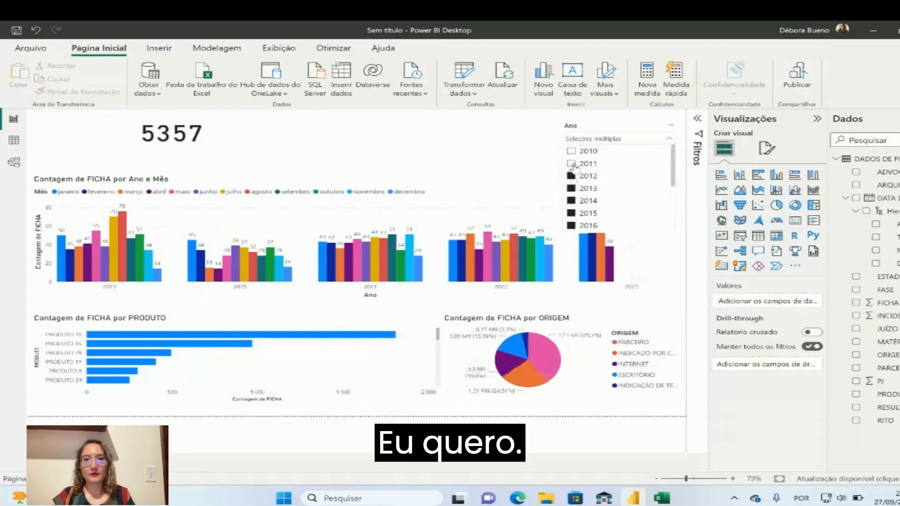
pyautogui.click(571, 164)
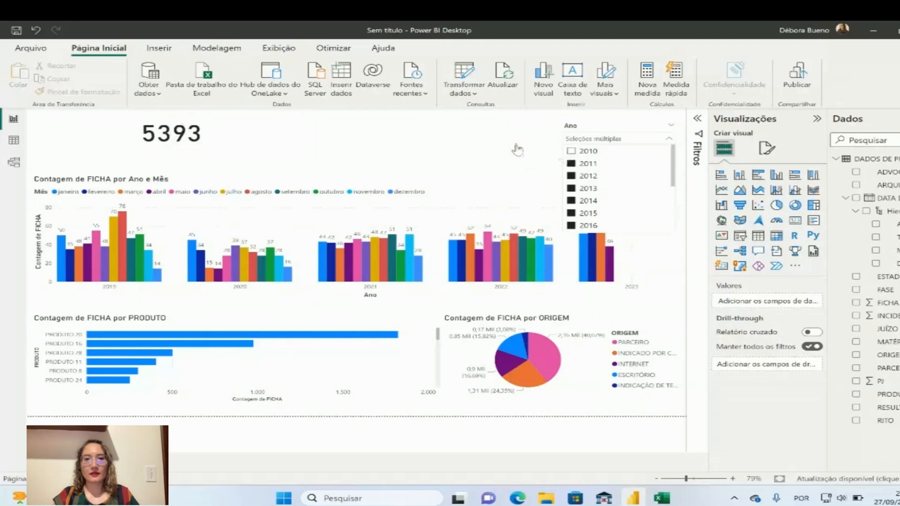
pyautogui.click(571, 151)
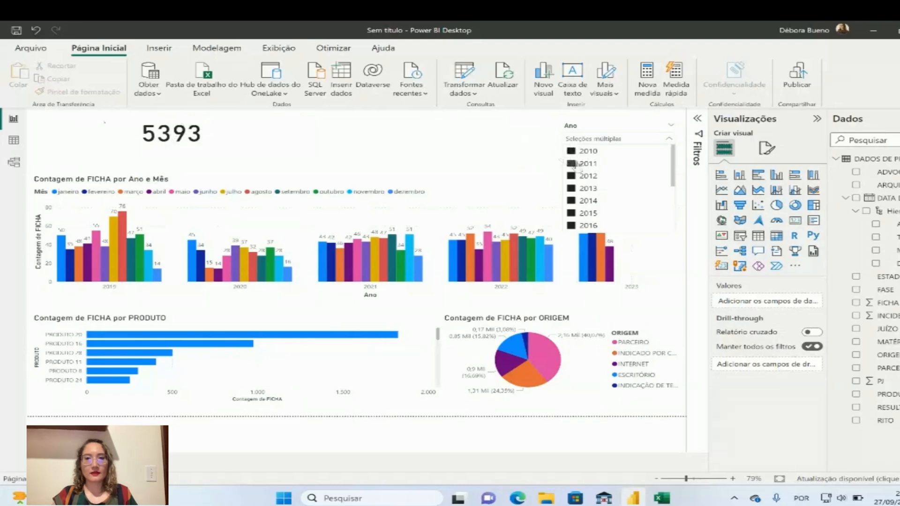
# Collapse the Ano slicer's list and move the FICHA count card toward the middle of the page, above the column chart
pyautogui.click(491, 150)
pyautogui.moveTo(233, 151); pyautogui.dragTo(321, 150)
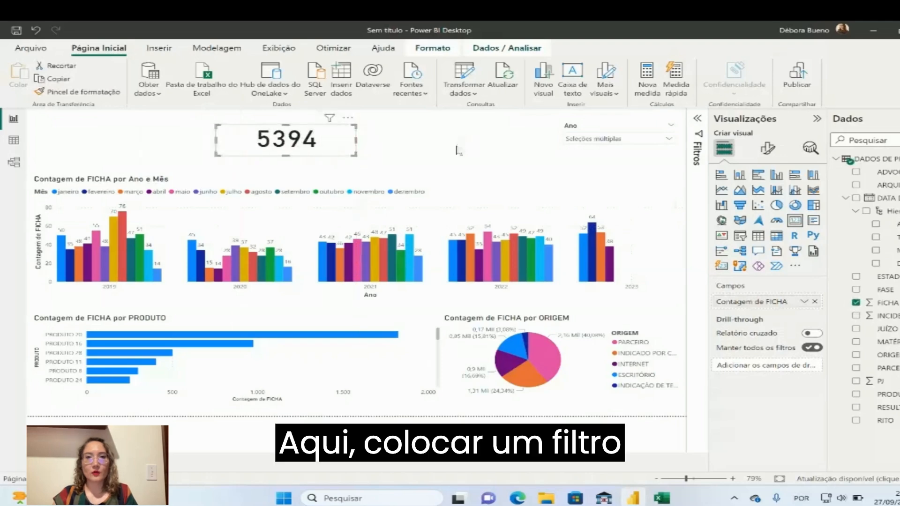
pyautogui.click(460, 147)
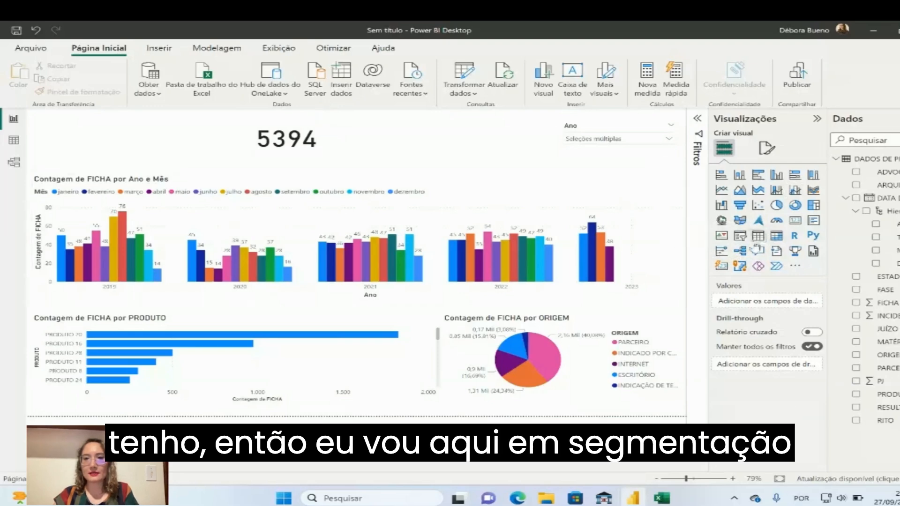
# Add a slicer for the ARQUIVO field between the count card and the Ano slicer, shrunk to fit its M and N options
pyautogui.click(740, 236)
pyautogui.moveTo(135, 152); pyautogui.dragTo(462, 163)
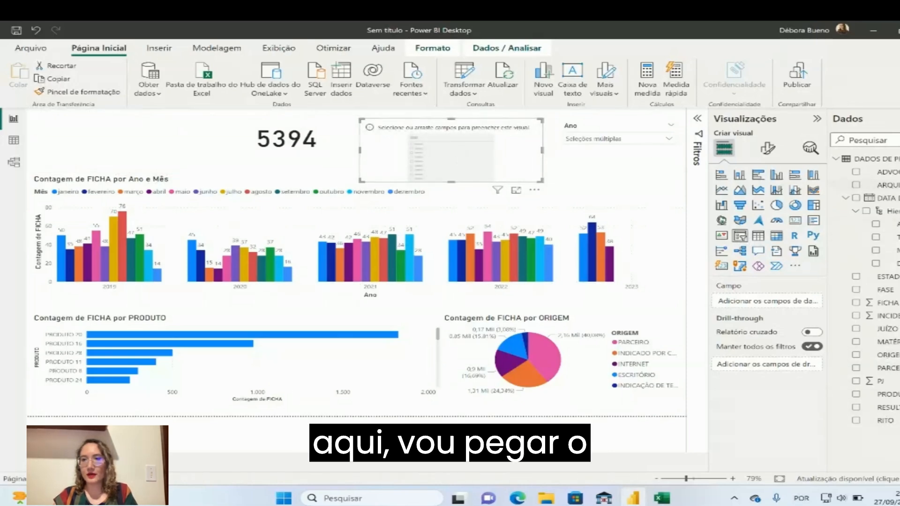
pyautogui.moveTo(882, 185); pyautogui.dragTo(793, 302)
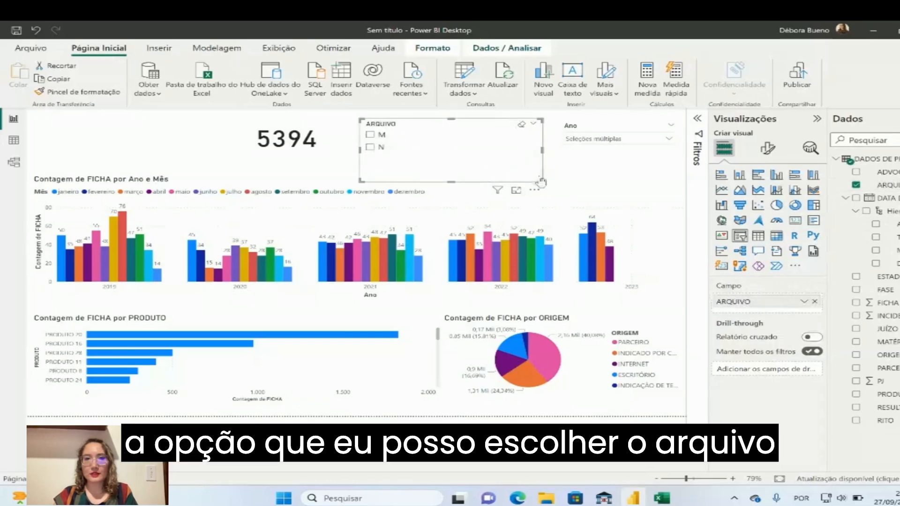
pyautogui.moveTo(544, 185); pyautogui.dragTo(490, 146)
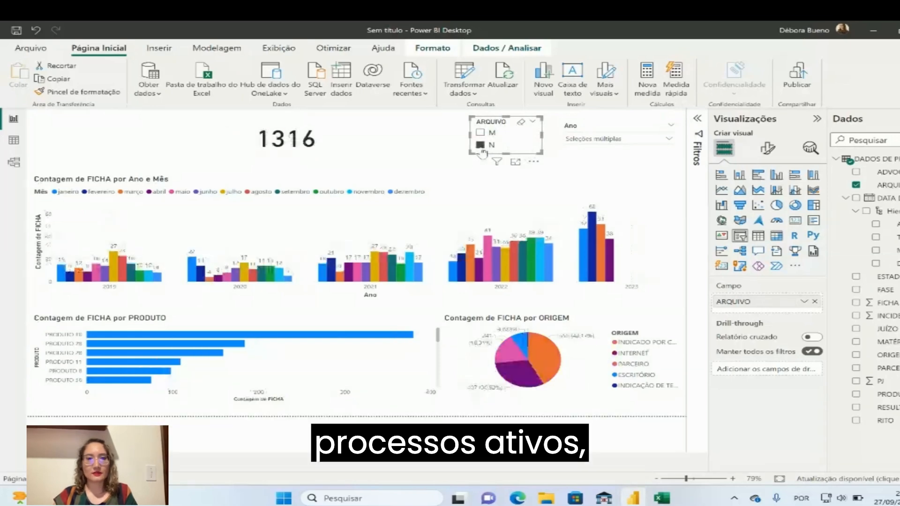
# Try filtering the report alternately by M and N in the ARQUIVO slicer, and clear the selection
pyautogui.click(481, 146)
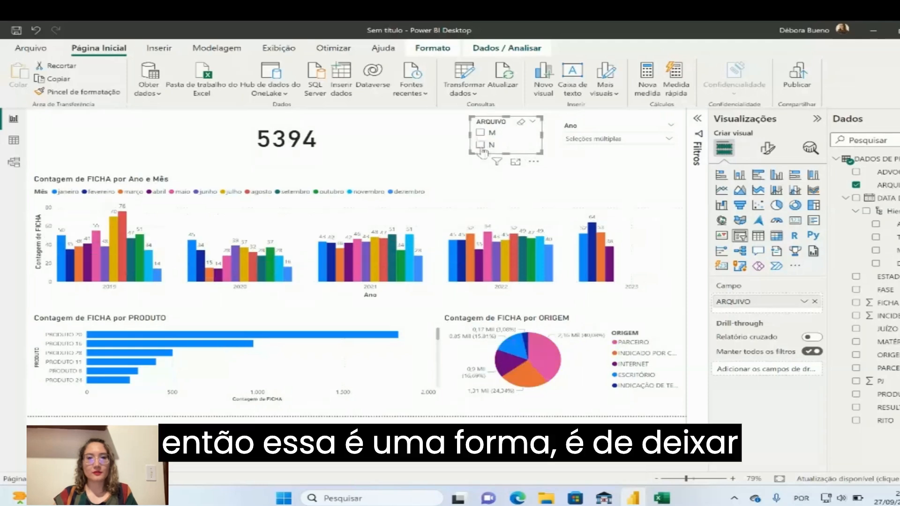
pyautogui.click(482, 134)
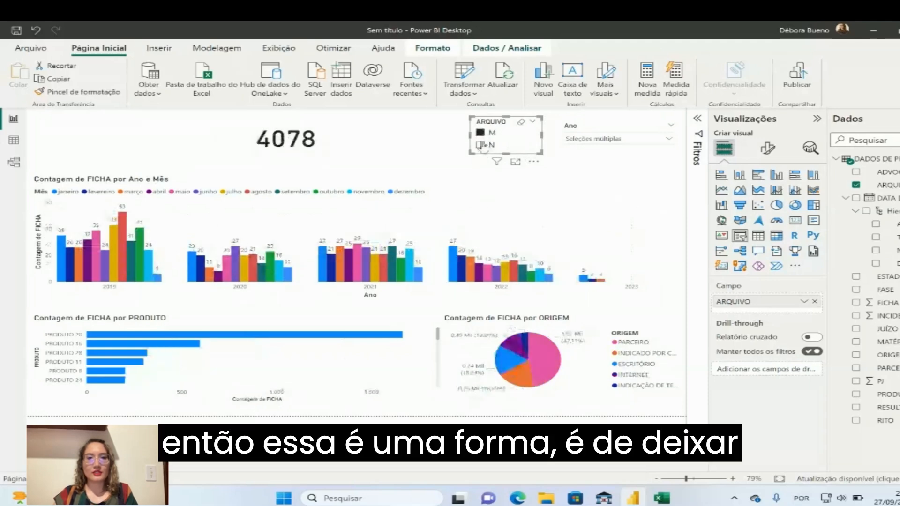
pyautogui.click(482, 144)
pyautogui.click(482, 134)
pyautogui.click(484, 145)
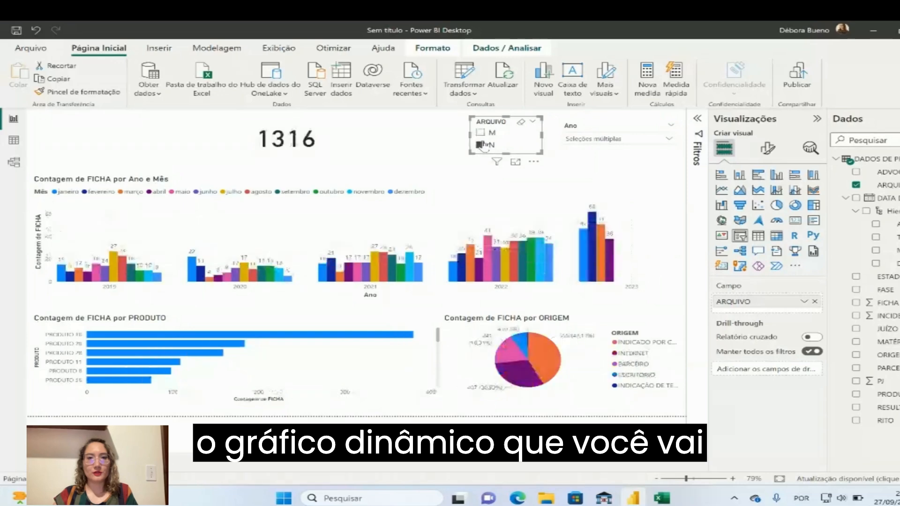
pyautogui.click(481, 134)
pyautogui.click(482, 144)
pyautogui.click(482, 134)
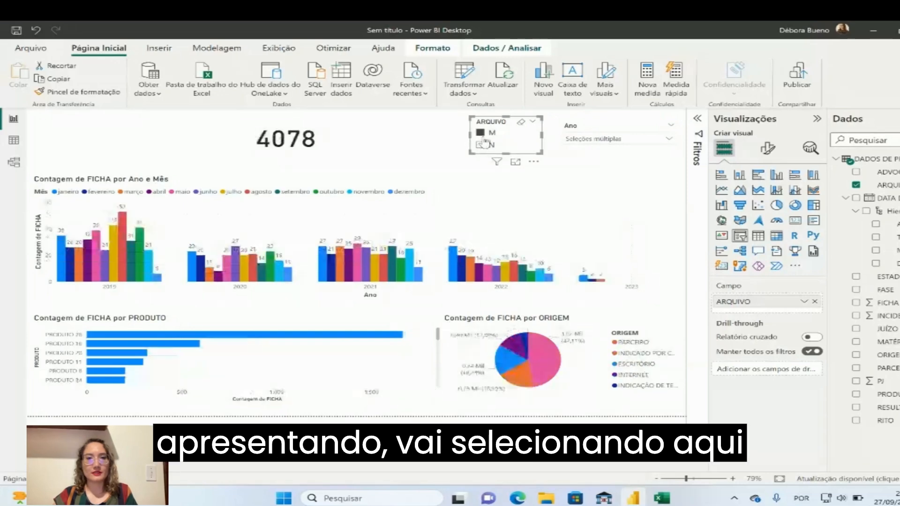
pyautogui.click(483, 144)
pyautogui.click(481, 134)
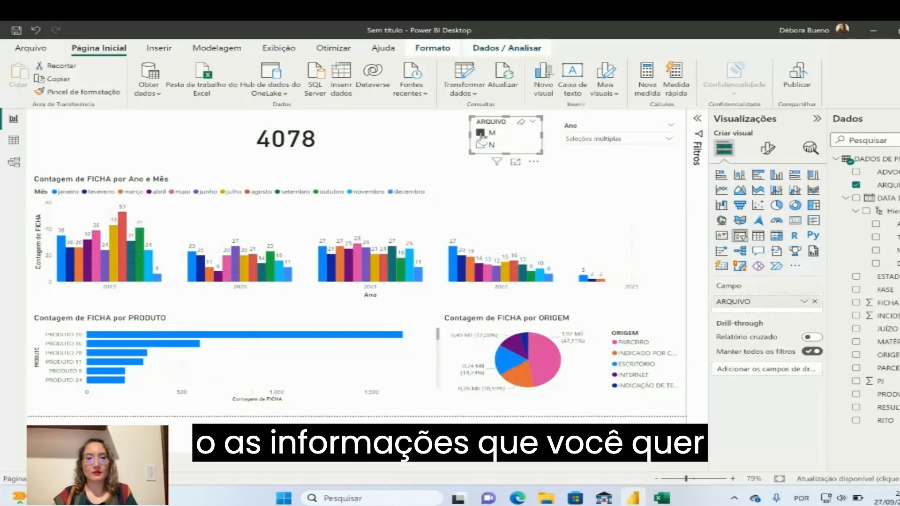
pyautogui.click(482, 133)
pyautogui.click(459, 137)
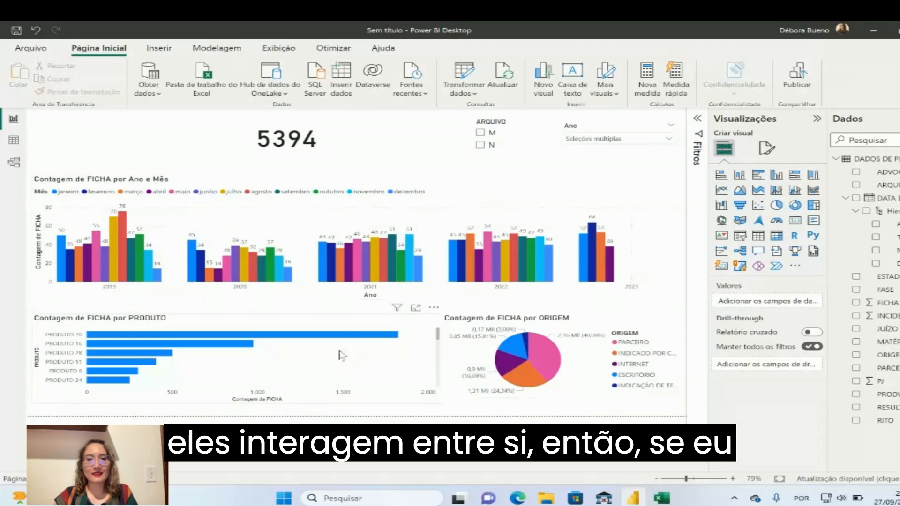
# Cross-highlight the report by the April 2023 column of the year and month chart, and clear the highlight
pyautogui.moveTo(610, 263)
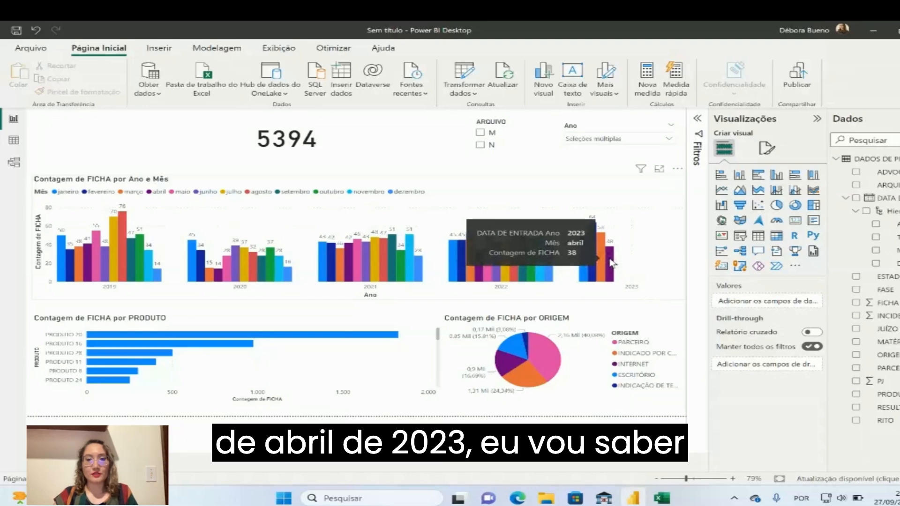
pyautogui.click(610, 264)
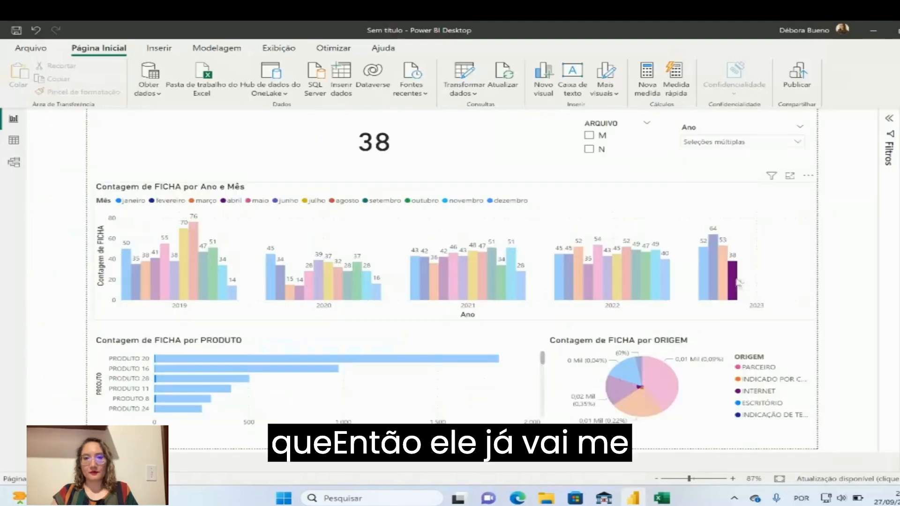
pyautogui.click(737, 279)
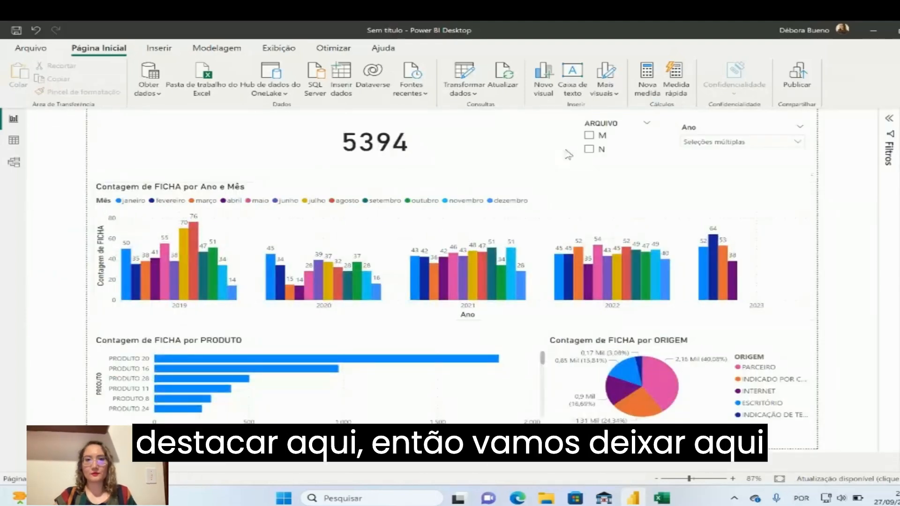
# Filter ARQUIVO by N and highlight April 2023 to examine its product and origin counts, and clear the highlight
pyautogui.click(590, 150)
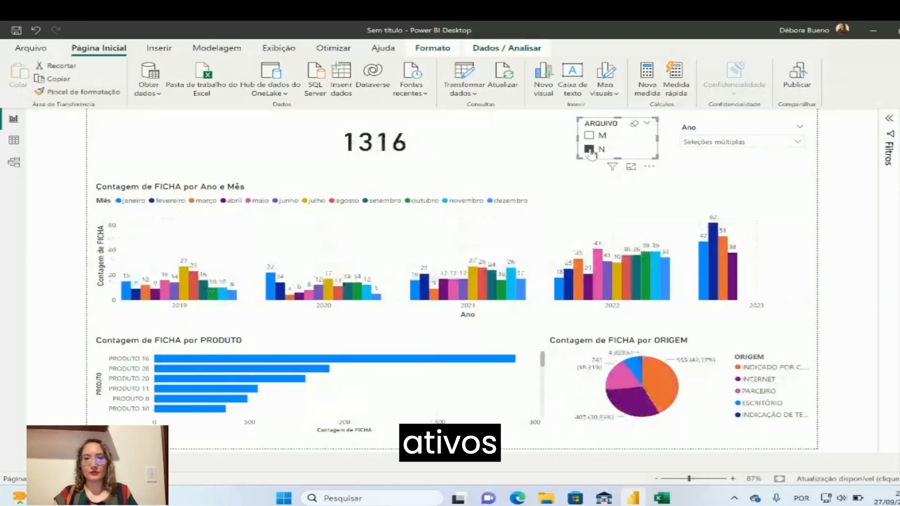
pyautogui.click(734, 269)
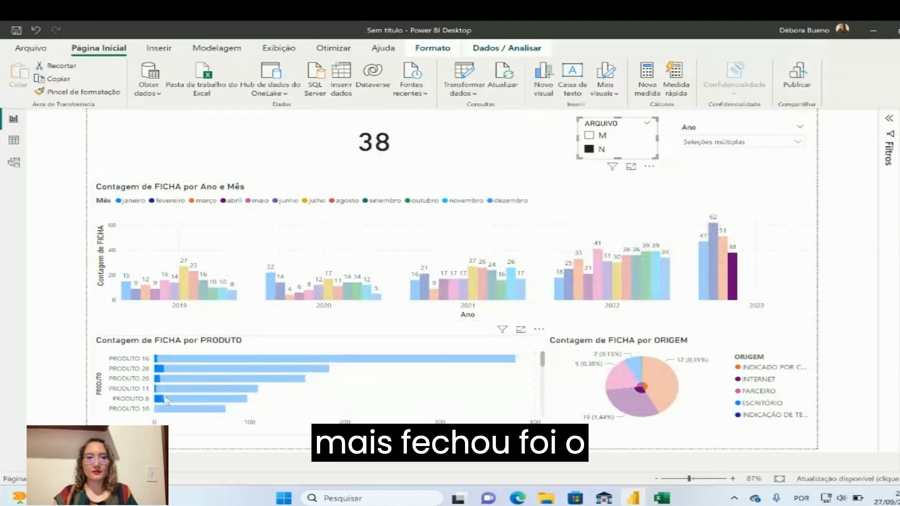
pyautogui.moveTo(162, 407)
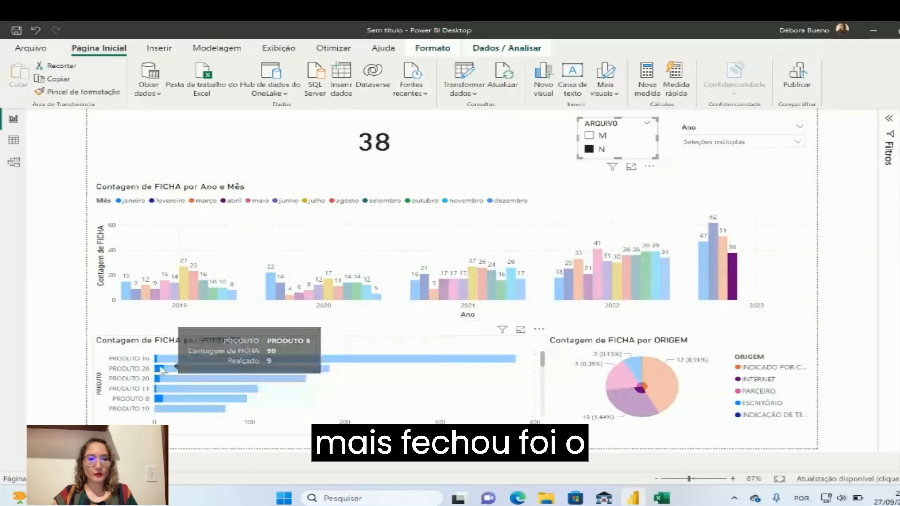
pyautogui.moveTo(161, 373)
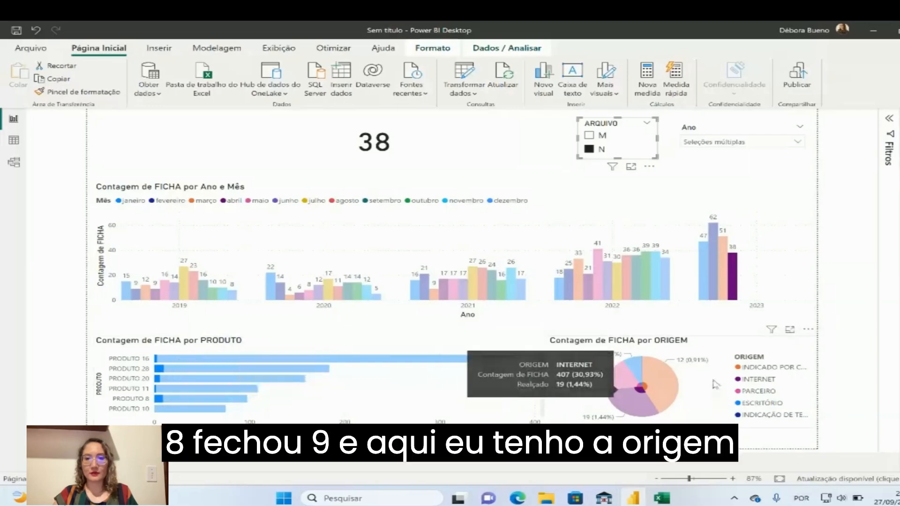
pyautogui.moveTo(643, 393)
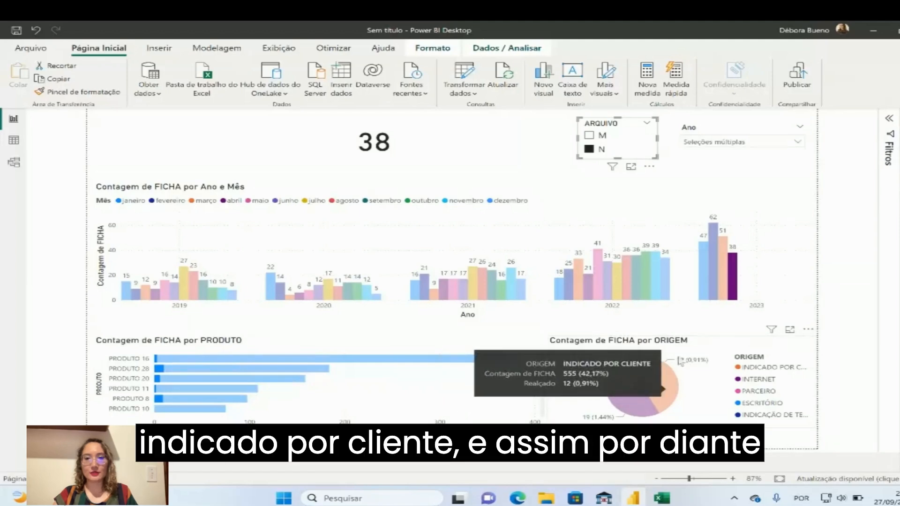
pyautogui.moveTo(736, 265)
pyautogui.click(733, 272)
# Clear the selected years in the Ano slicer, select only 2023 and collapse the list
pyautogui.click(751, 142)
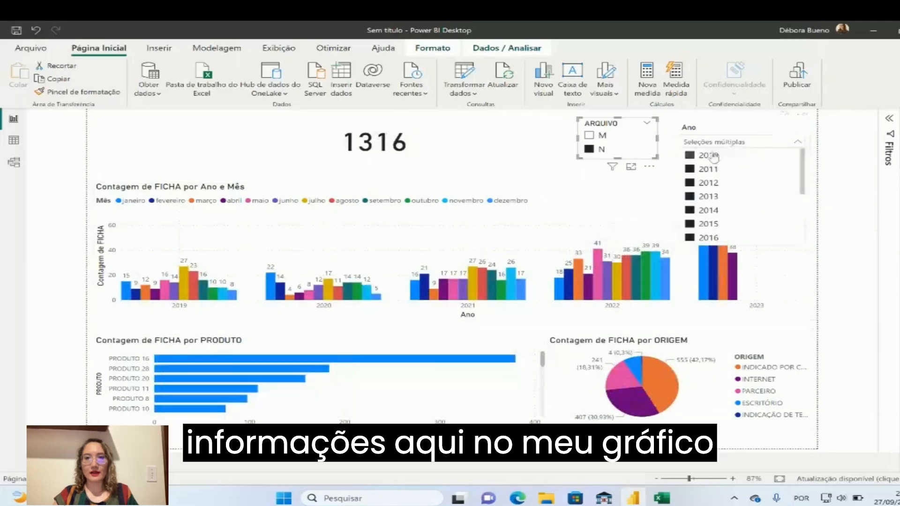
pyautogui.click(689, 156)
pyautogui.moveTo(802, 167); pyautogui.dragTo(803, 216)
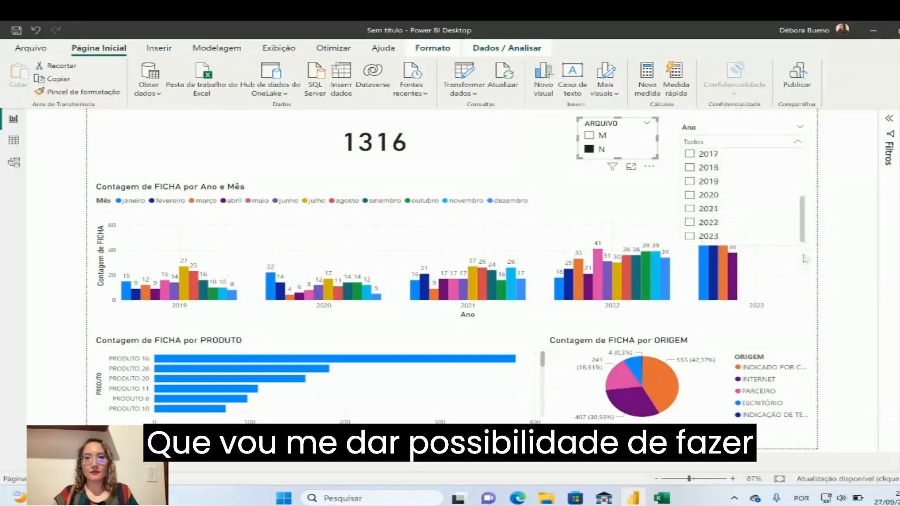
pyautogui.click(690, 236)
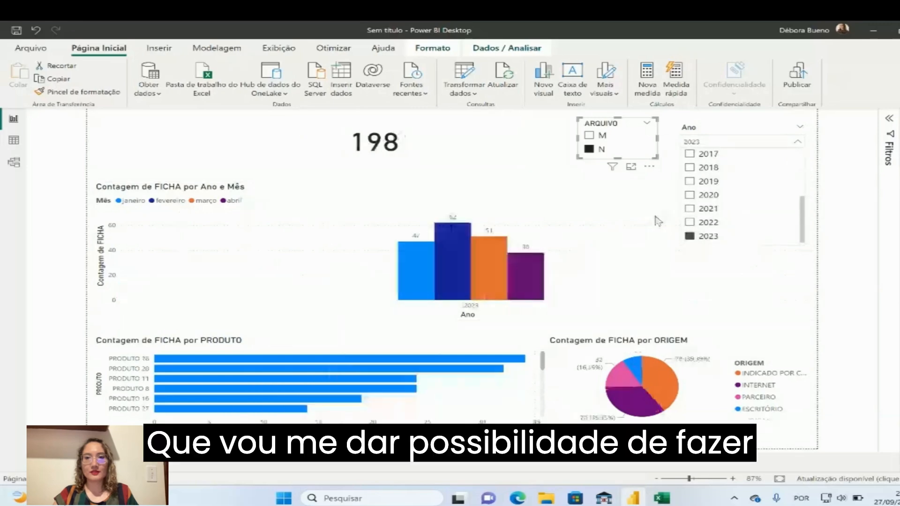
pyautogui.click(547, 166)
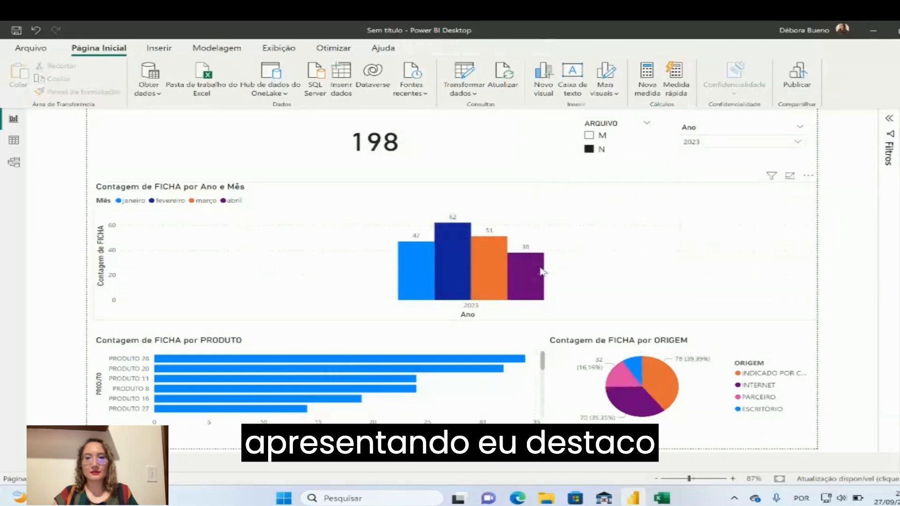
# Highlight the April column in the 2023 chart and clear the N filter in the ARQUIVO slicer
pyautogui.click(541, 258)
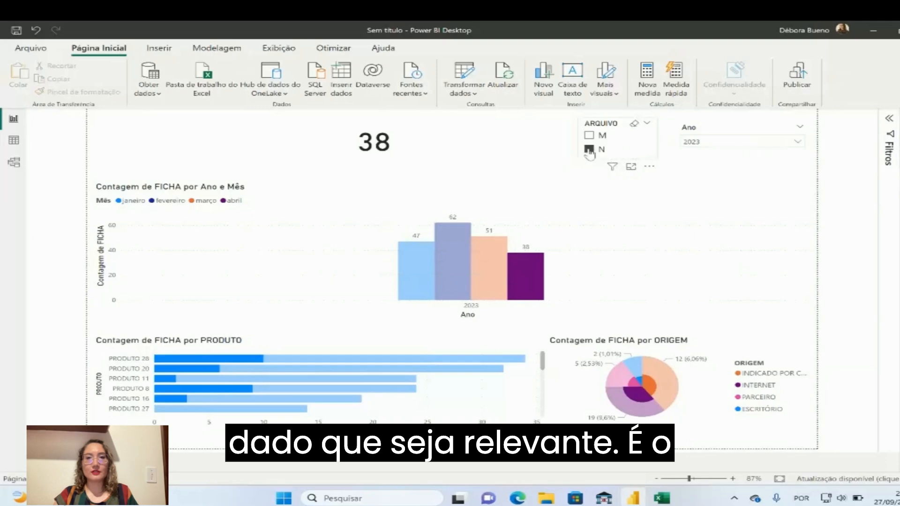
pyautogui.click(590, 149)
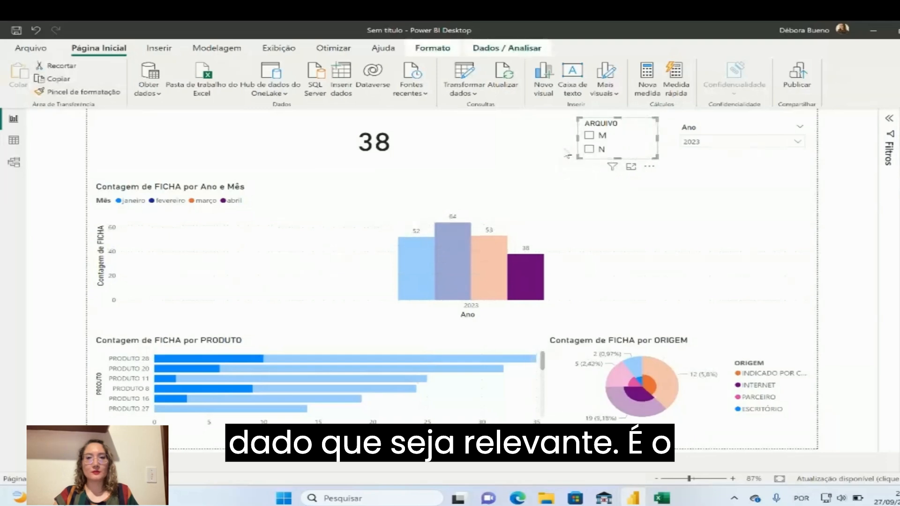
pyautogui.click(741, 146)
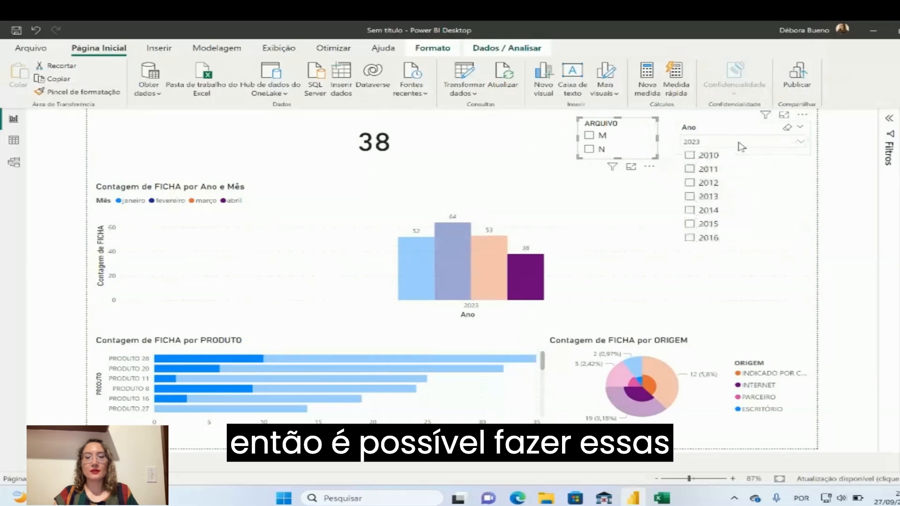
pyautogui.click(740, 147)
pyautogui.click(469, 147)
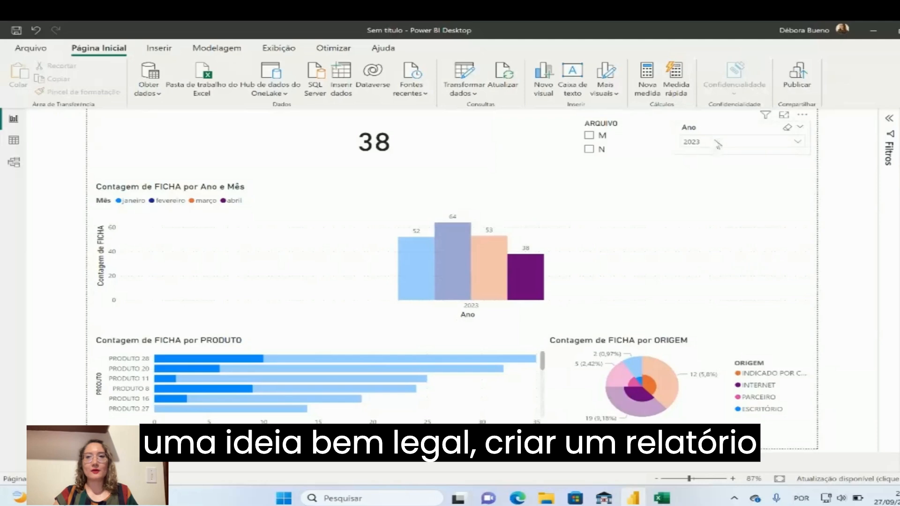
pyautogui.click(734, 134)
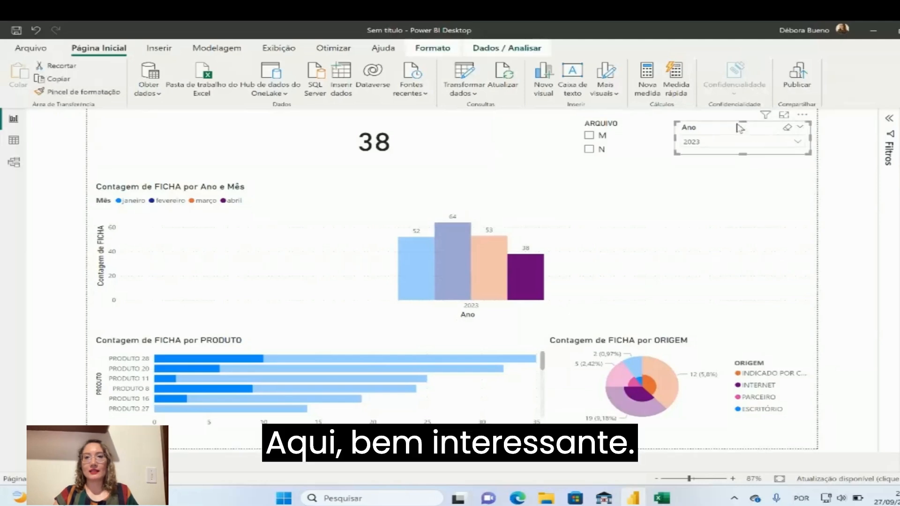